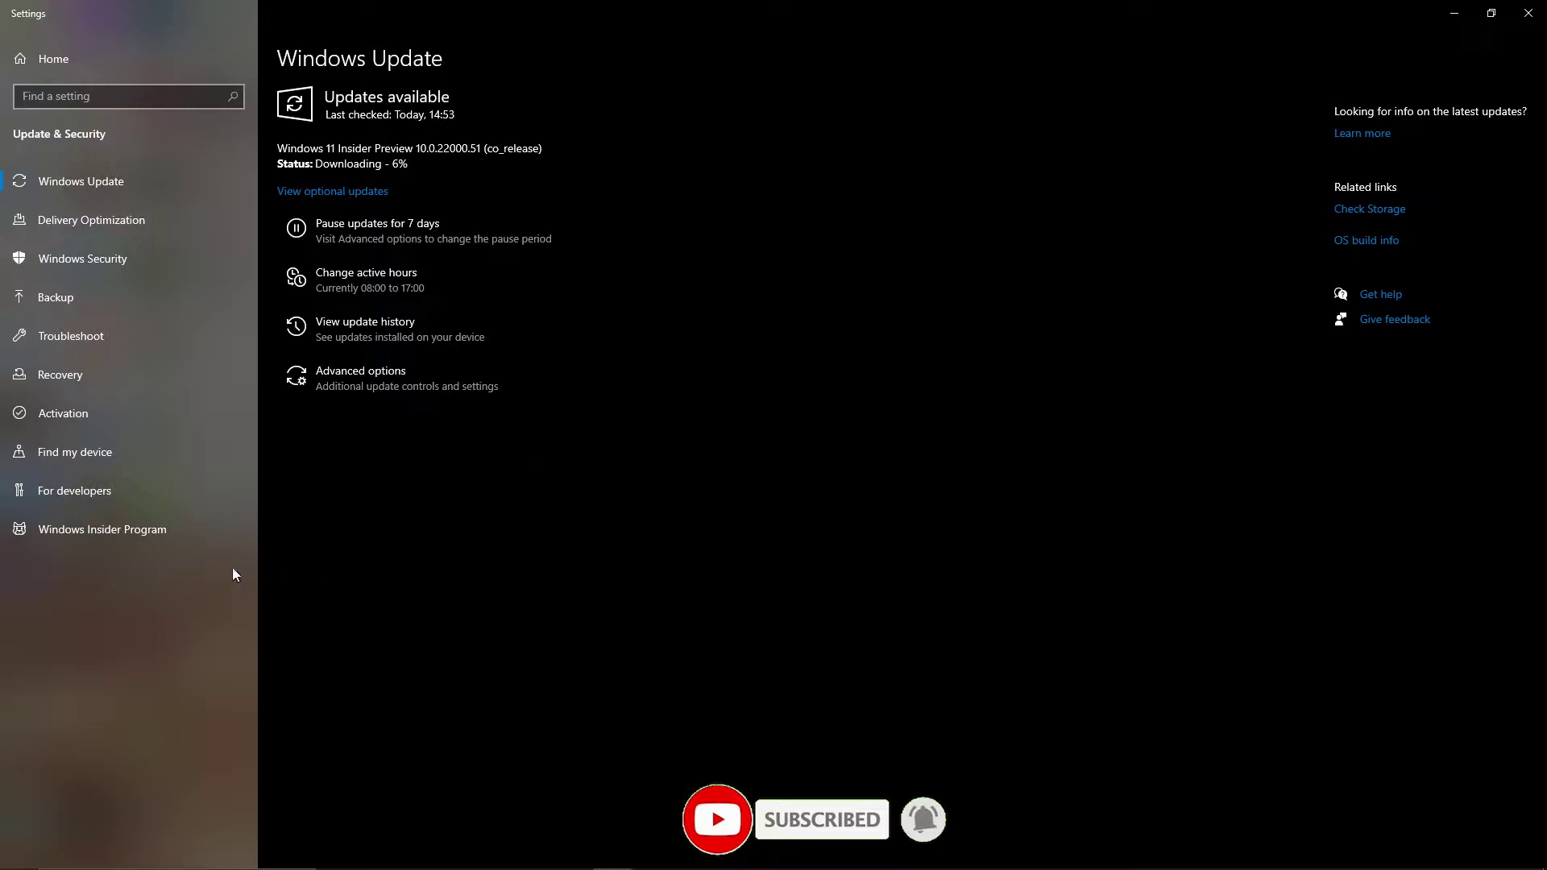
View the Windows Insider Program settings and skim the blog post "Announcing the first Insider Preview for Windows 11" in the browser
{"action": "left_click", "coordinate": [161, 533]}
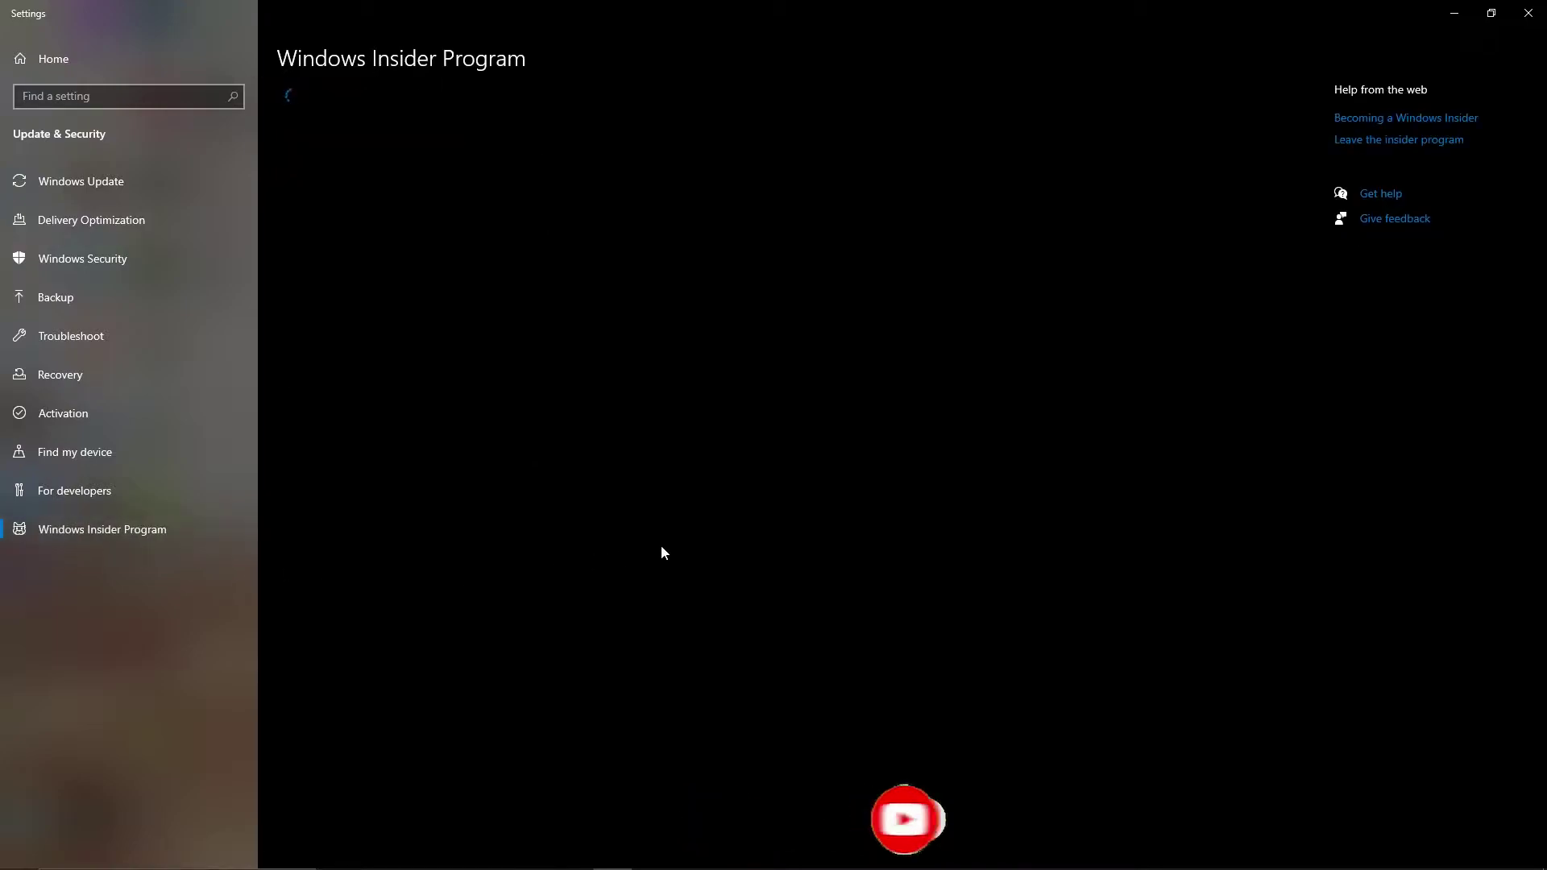
{"action": "left_click", "coordinate": [1454, 14]}
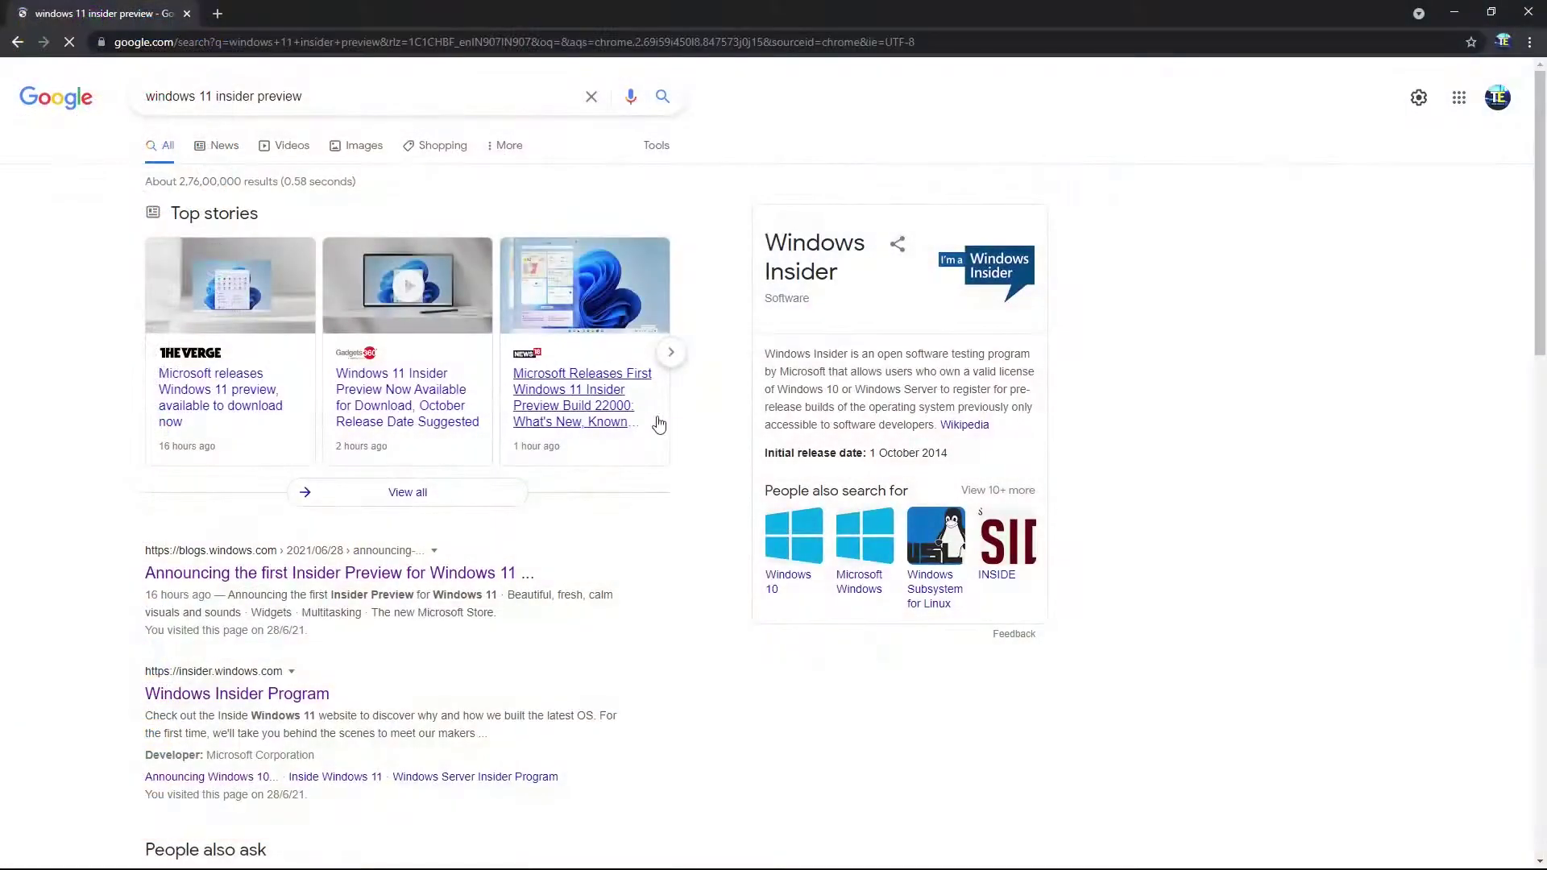
{"action": "left_click", "coordinate": [293, 576]}
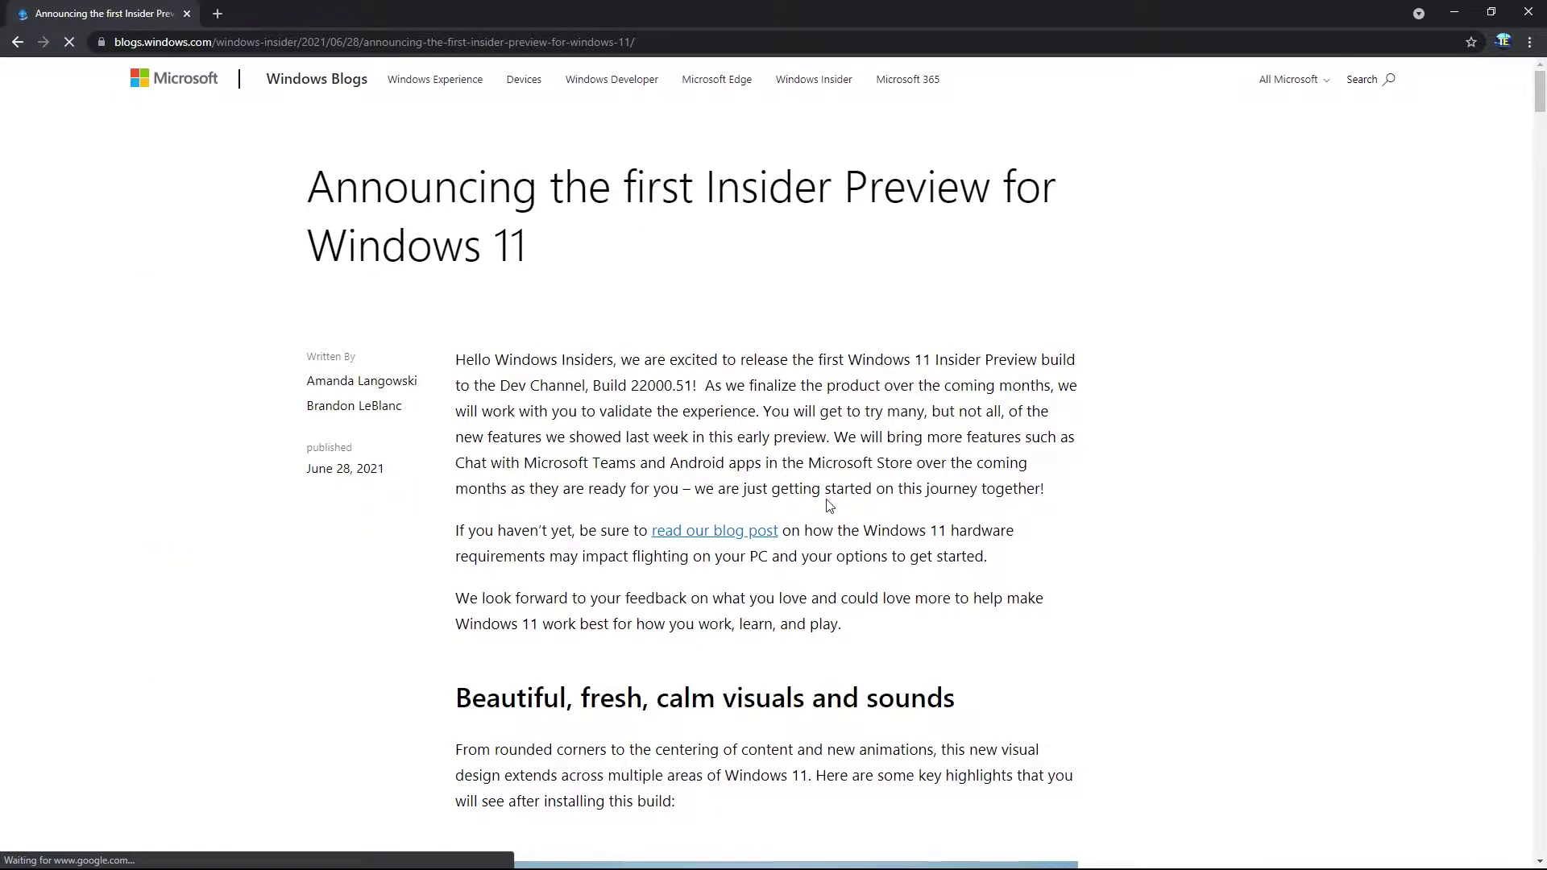
{"action": "scroll", "coordinate": [830, 505], "scroll_direction": "down", "scroll_amount": 10}
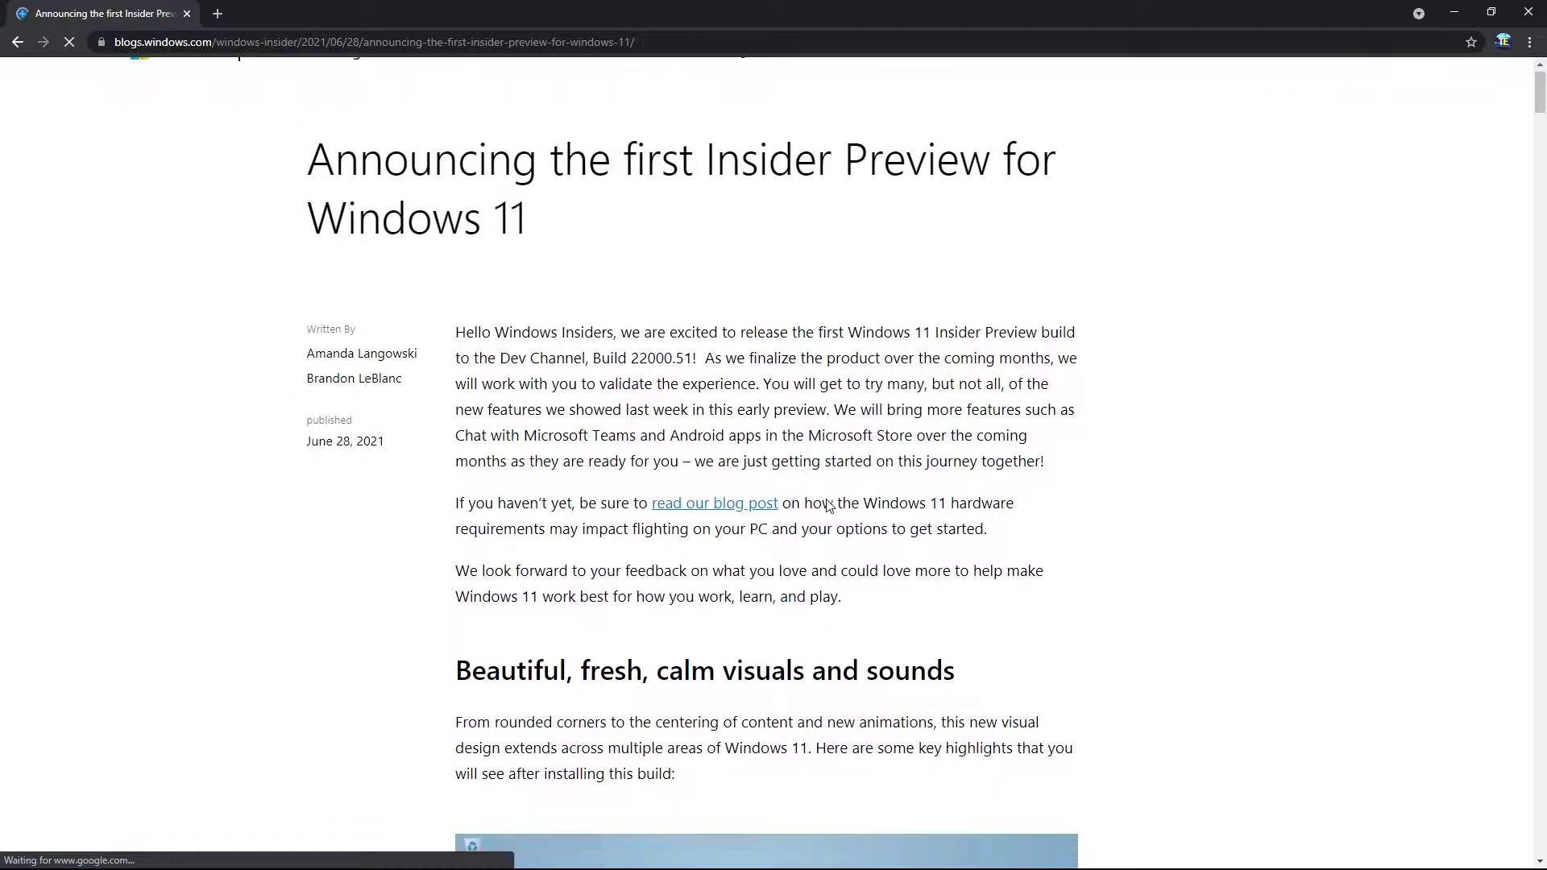
{"action": "scroll", "coordinate": [685, 542], "scroll_direction": "down", "scroll_amount": 4}
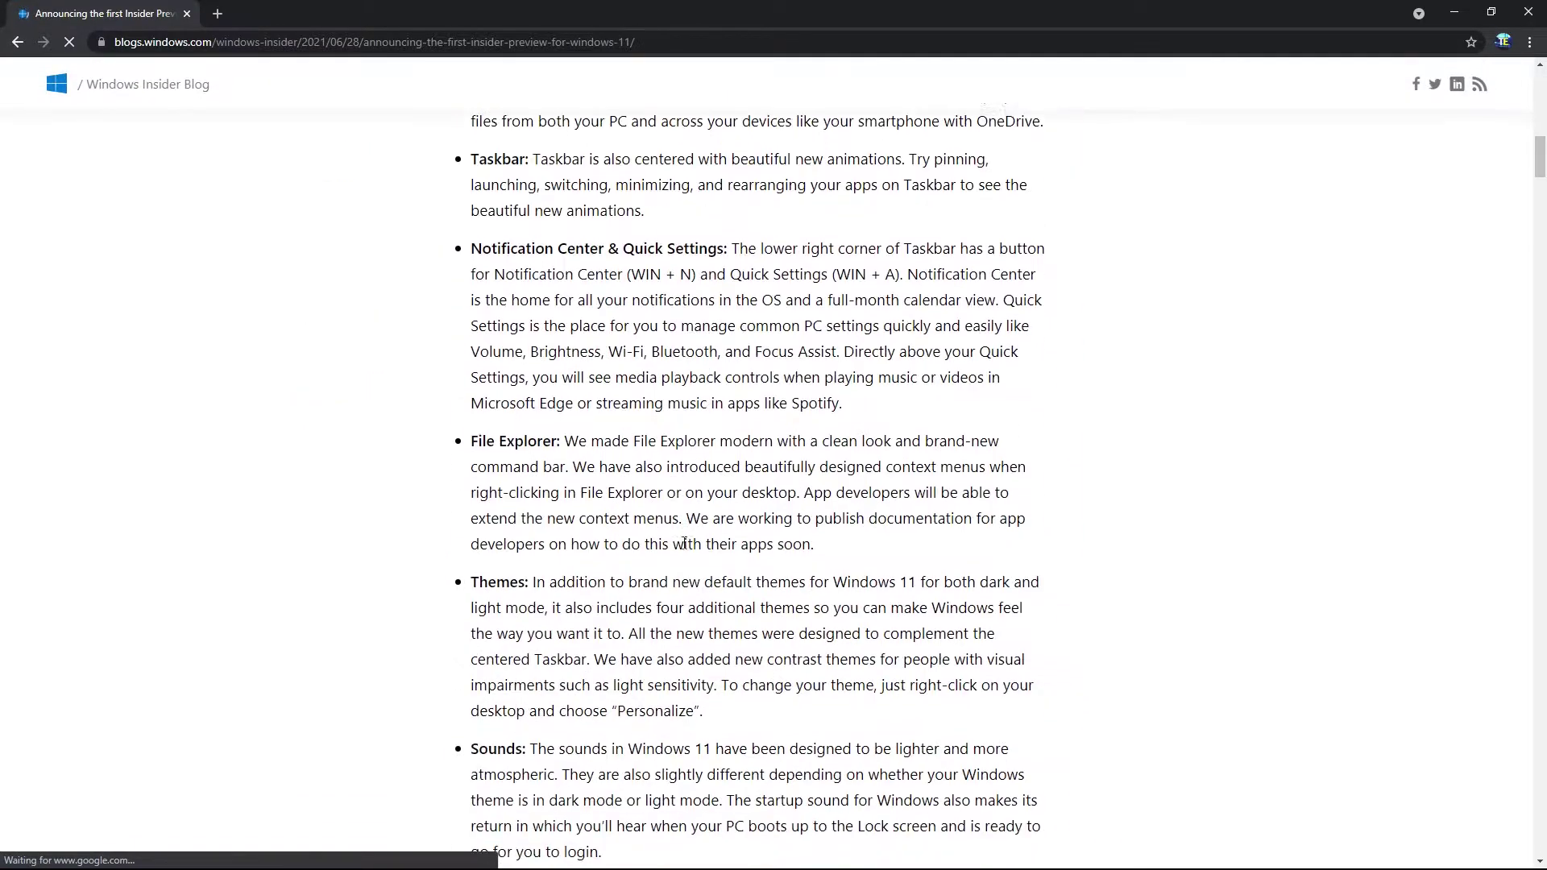
{"action": "scroll", "coordinate": [685, 543], "scroll_direction": "up", "scroll_amount": 3}
{"action": "scroll", "coordinate": [760, 541], "scroll_direction": "up", "scroll_amount": 2}
{"action": "scroll", "coordinate": [760, 541], "scroll_direction": "up", "scroll_amount": 2}
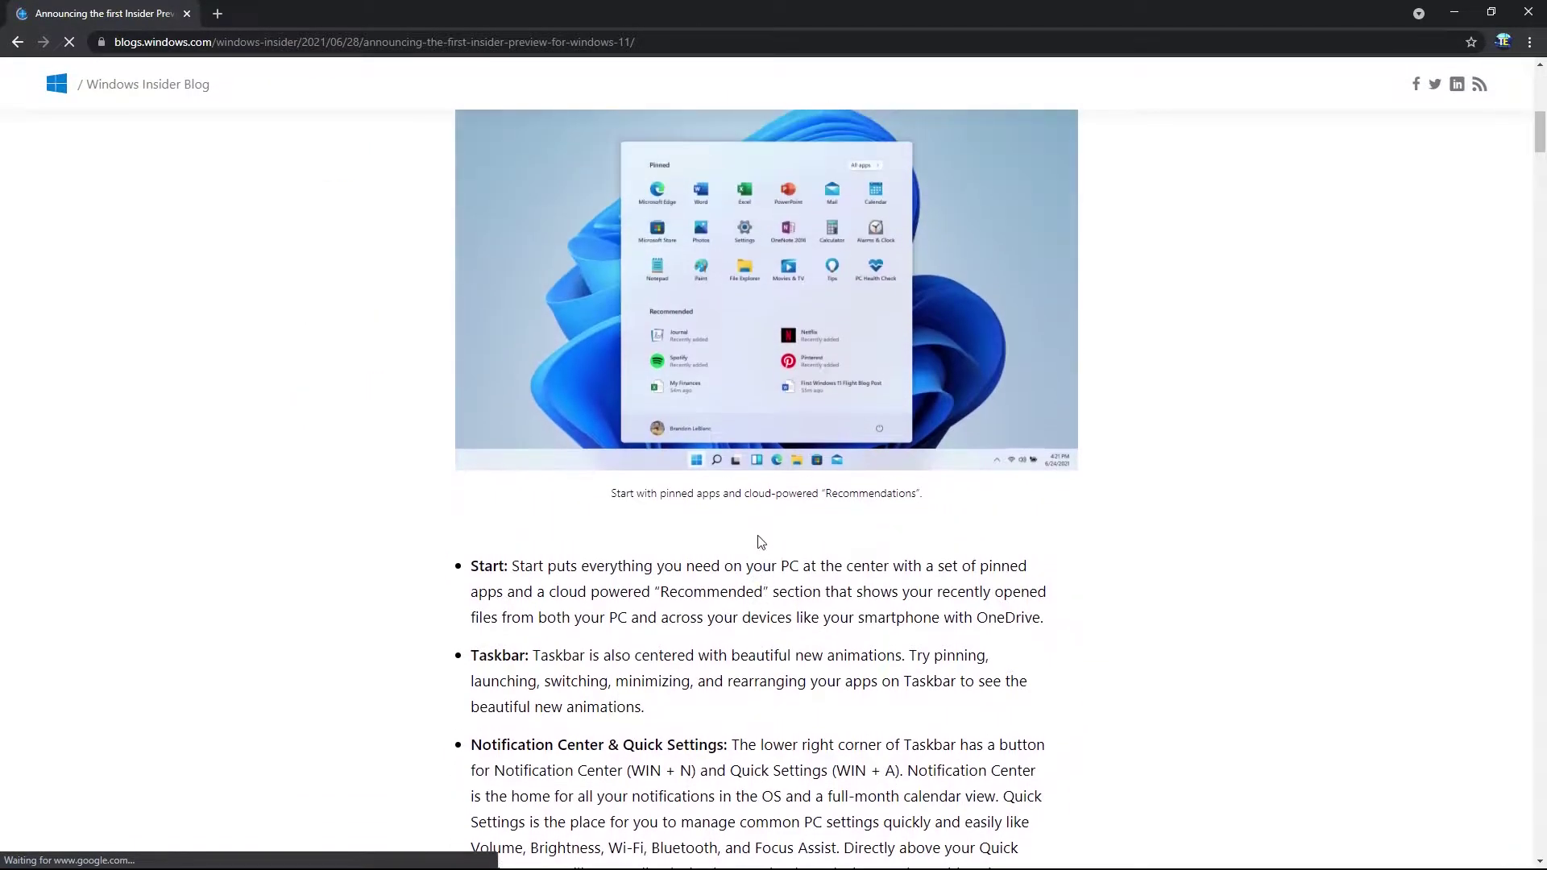
{"action": "scroll", "coordinate": [761, 541], "scroll_direction": "up", "scroll_amount": 9}
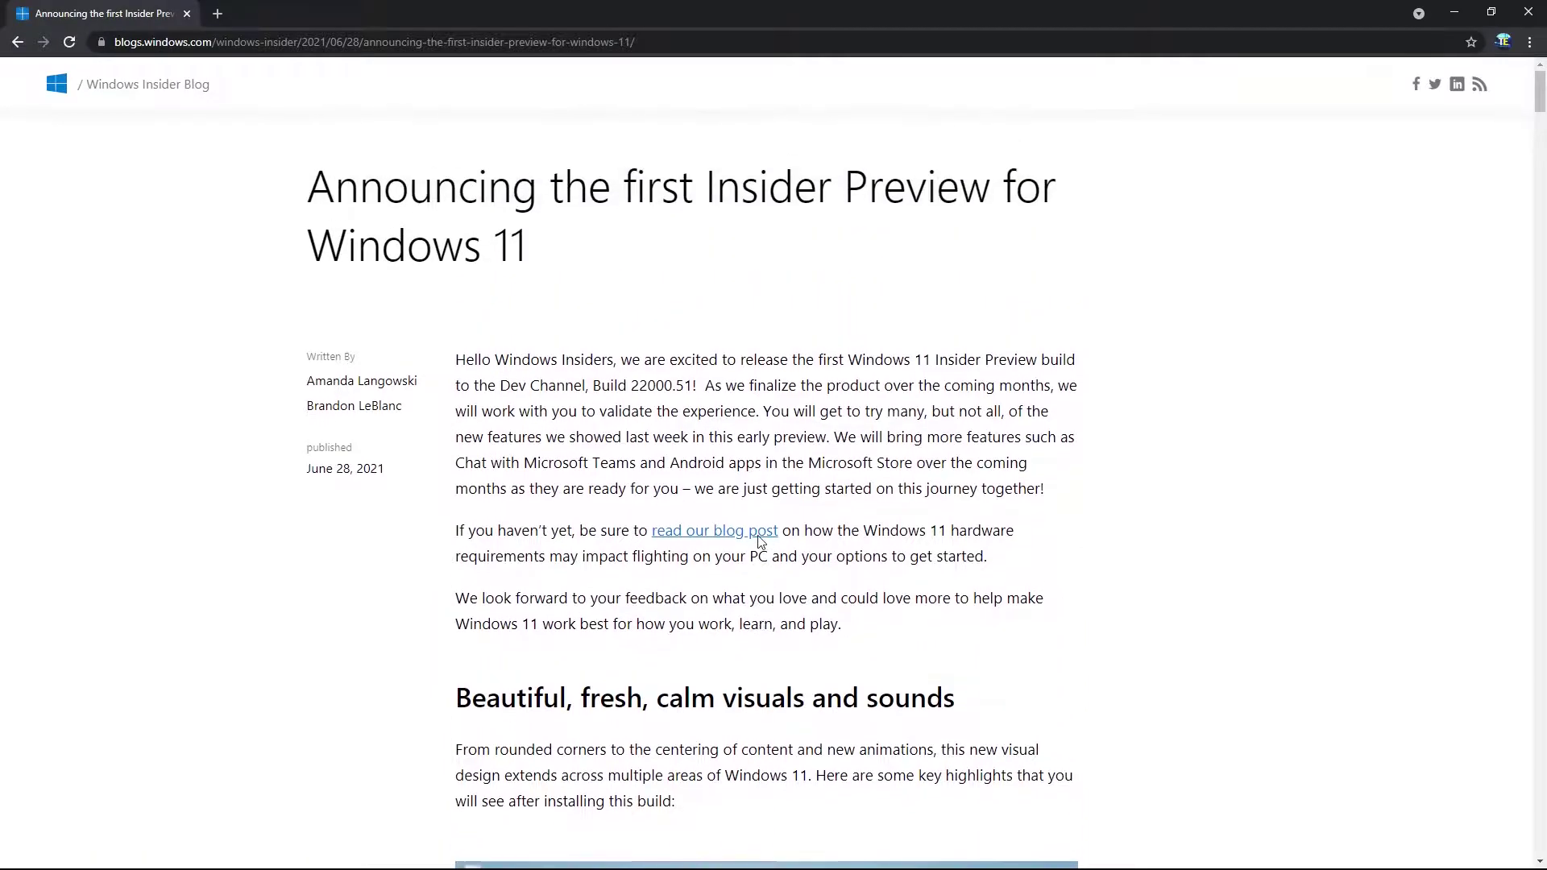
{"action": "left_click", "coordinate": [1459, 12]}
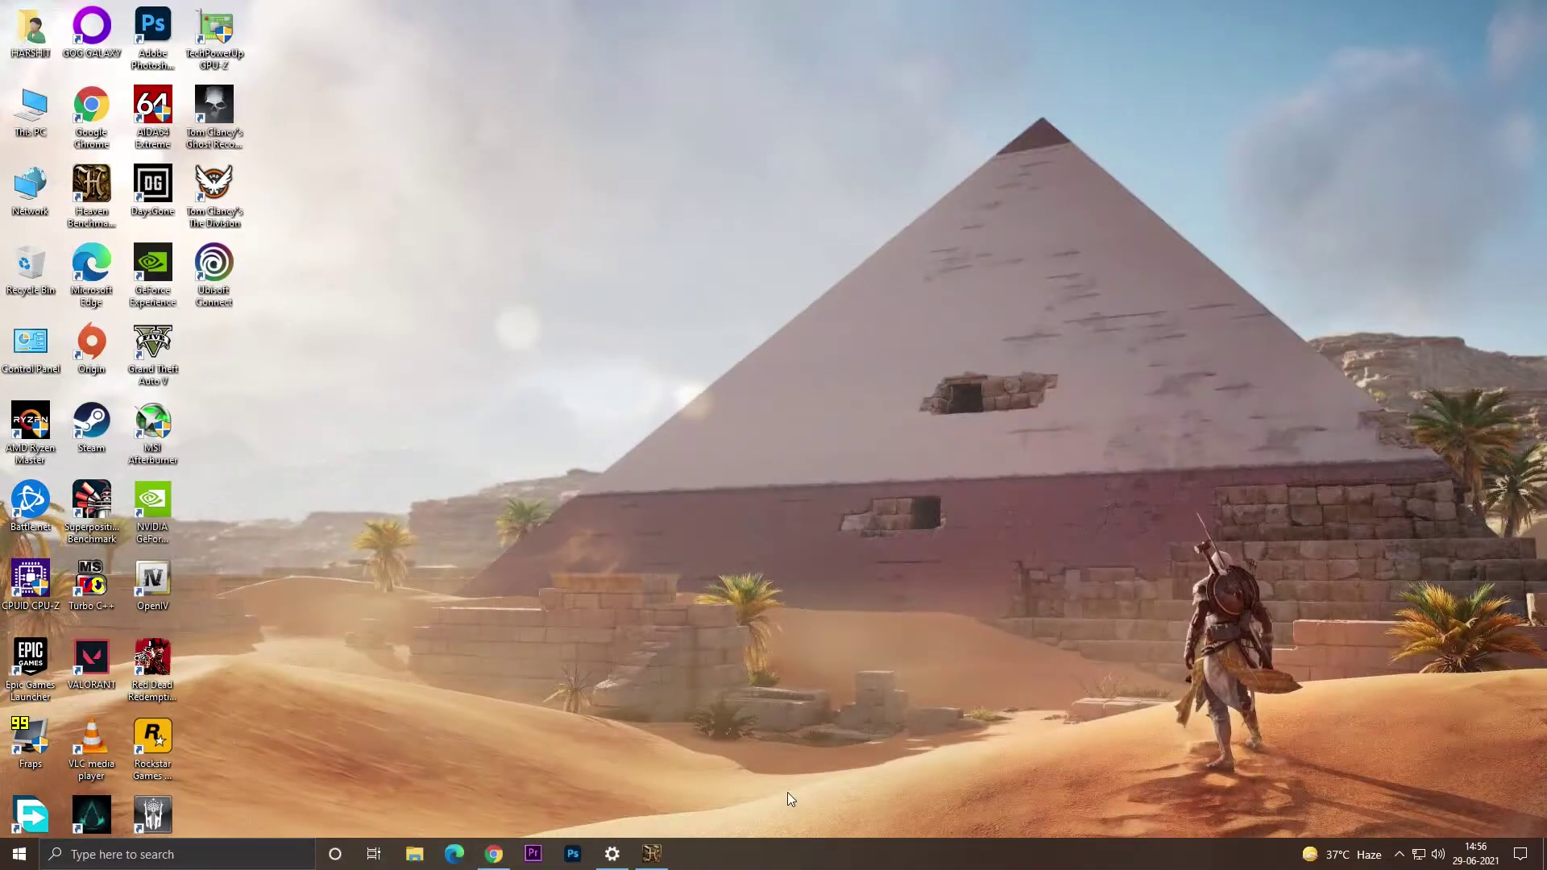
Open the update settings through Windows search and review the channel choices in the Windows Insider Program settings
{"action": "left_click", "coordinate": [161, 854]}
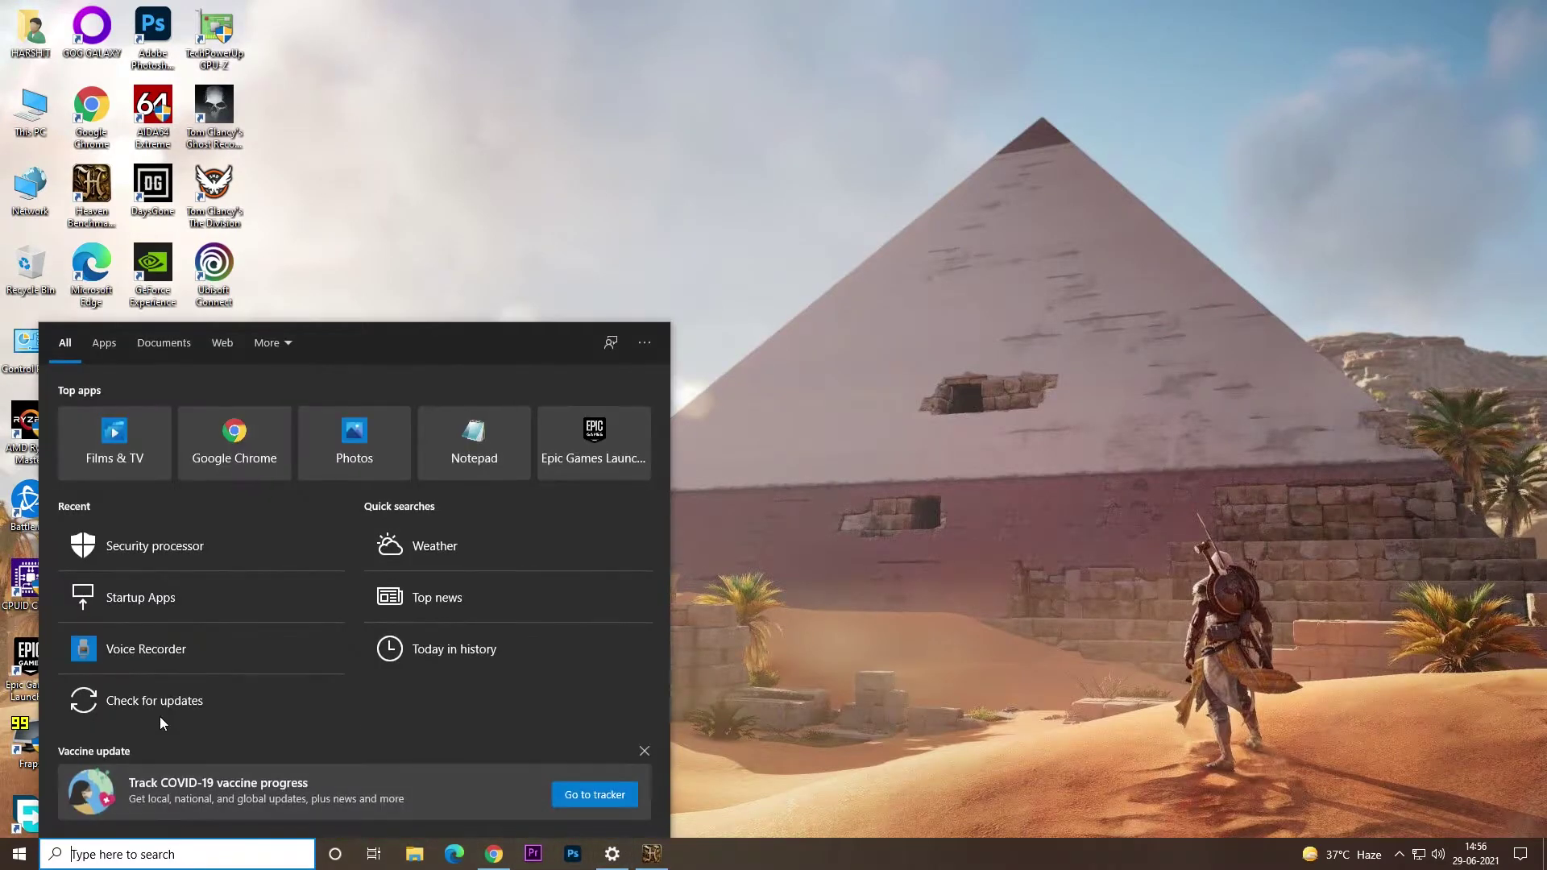
{"action": "left_click", "coordinate": [229, 708]}
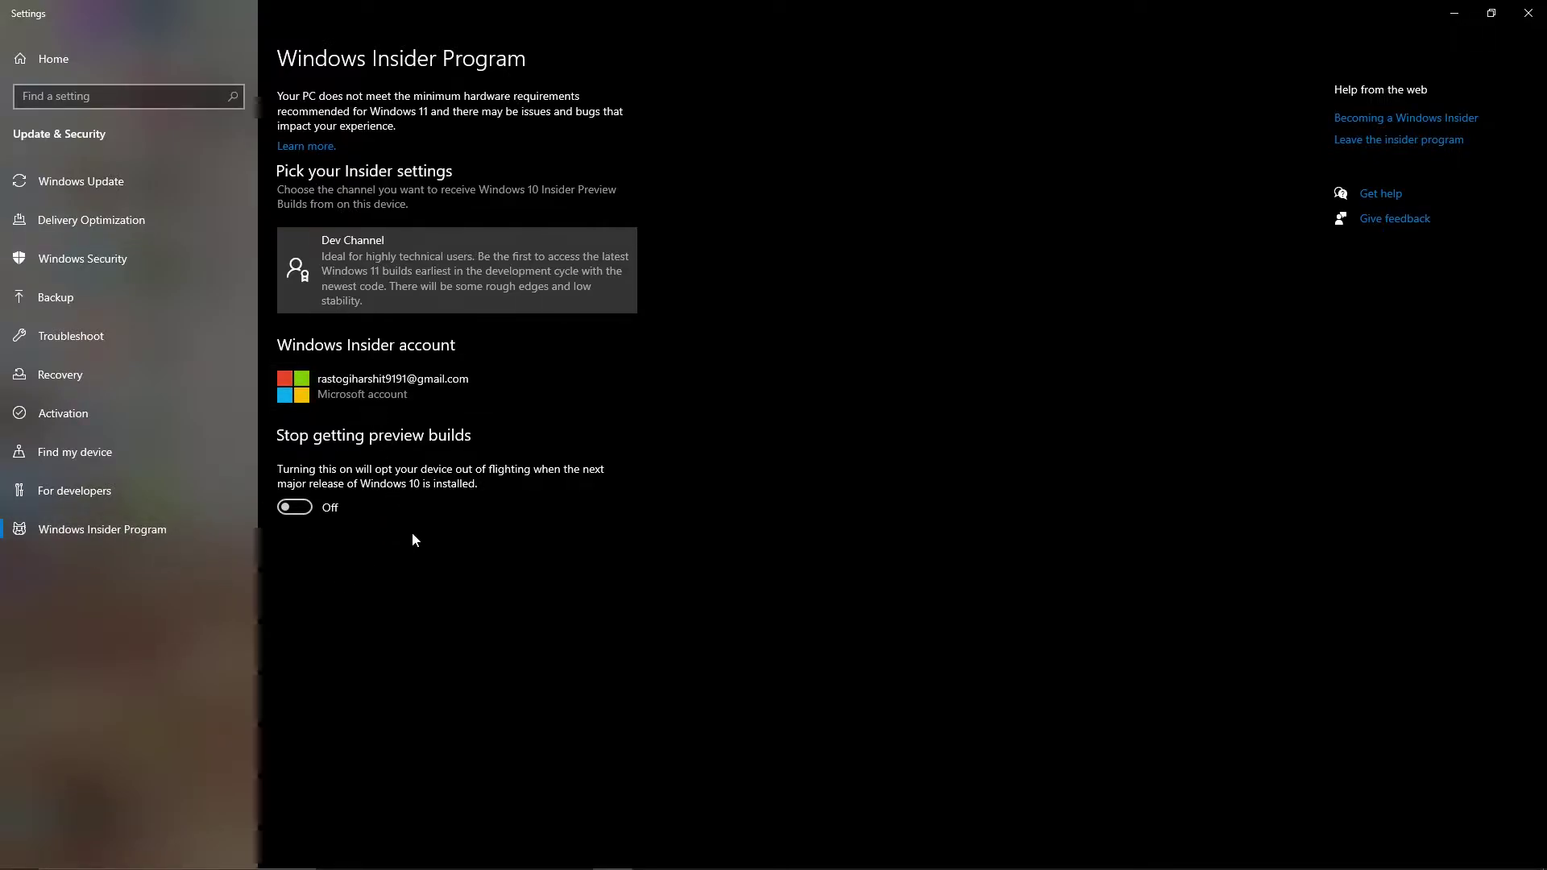
{"action": "left_click", "coordinate": [394, 290]}
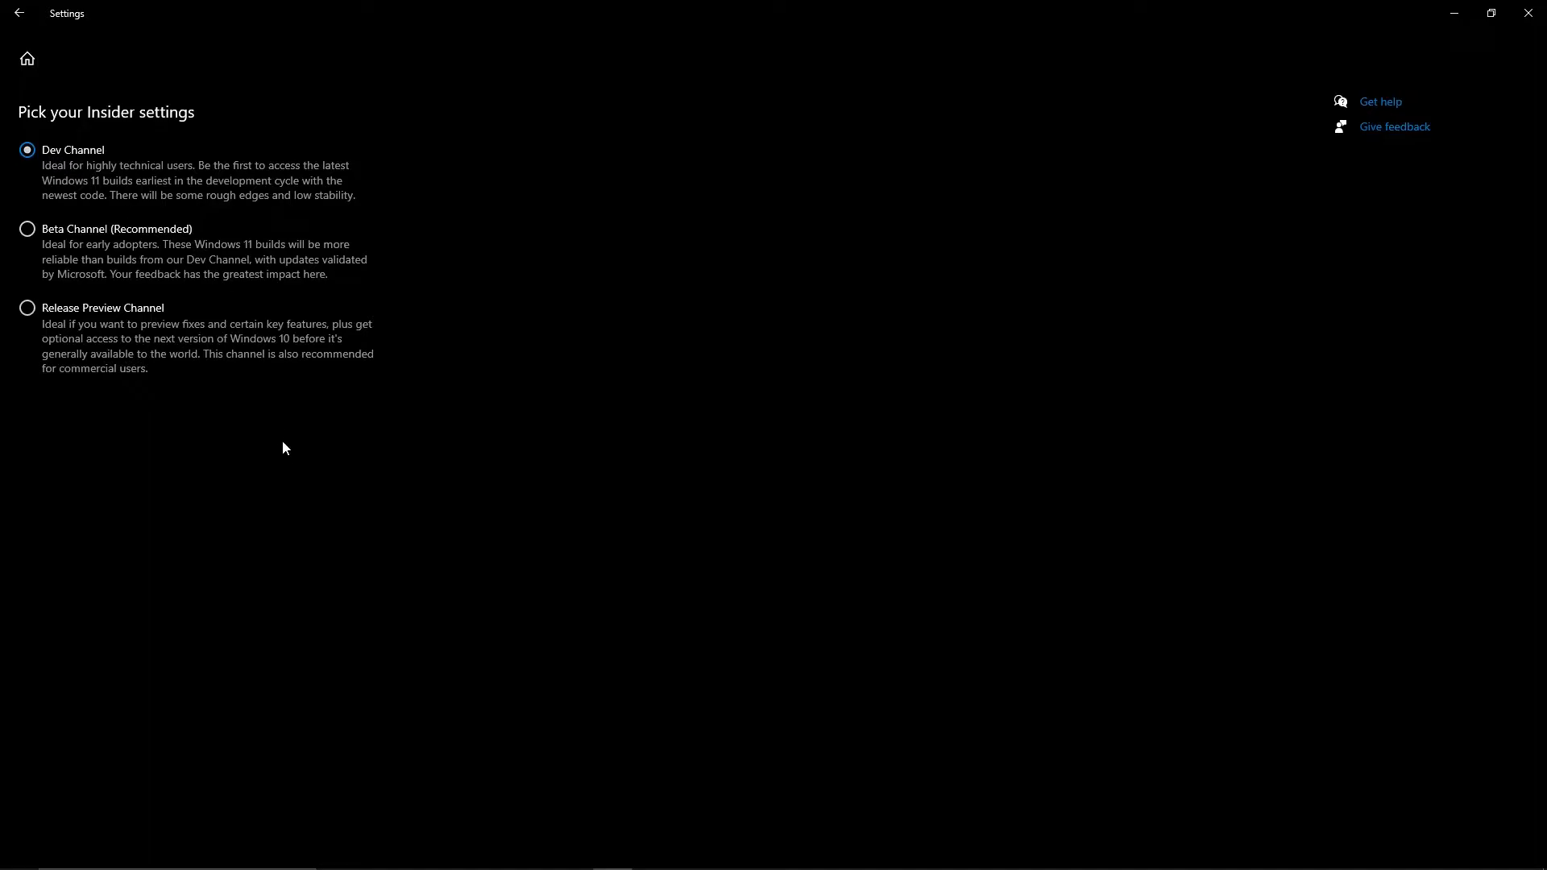
{"action": "left_click", "coordinate": [20, 14]}
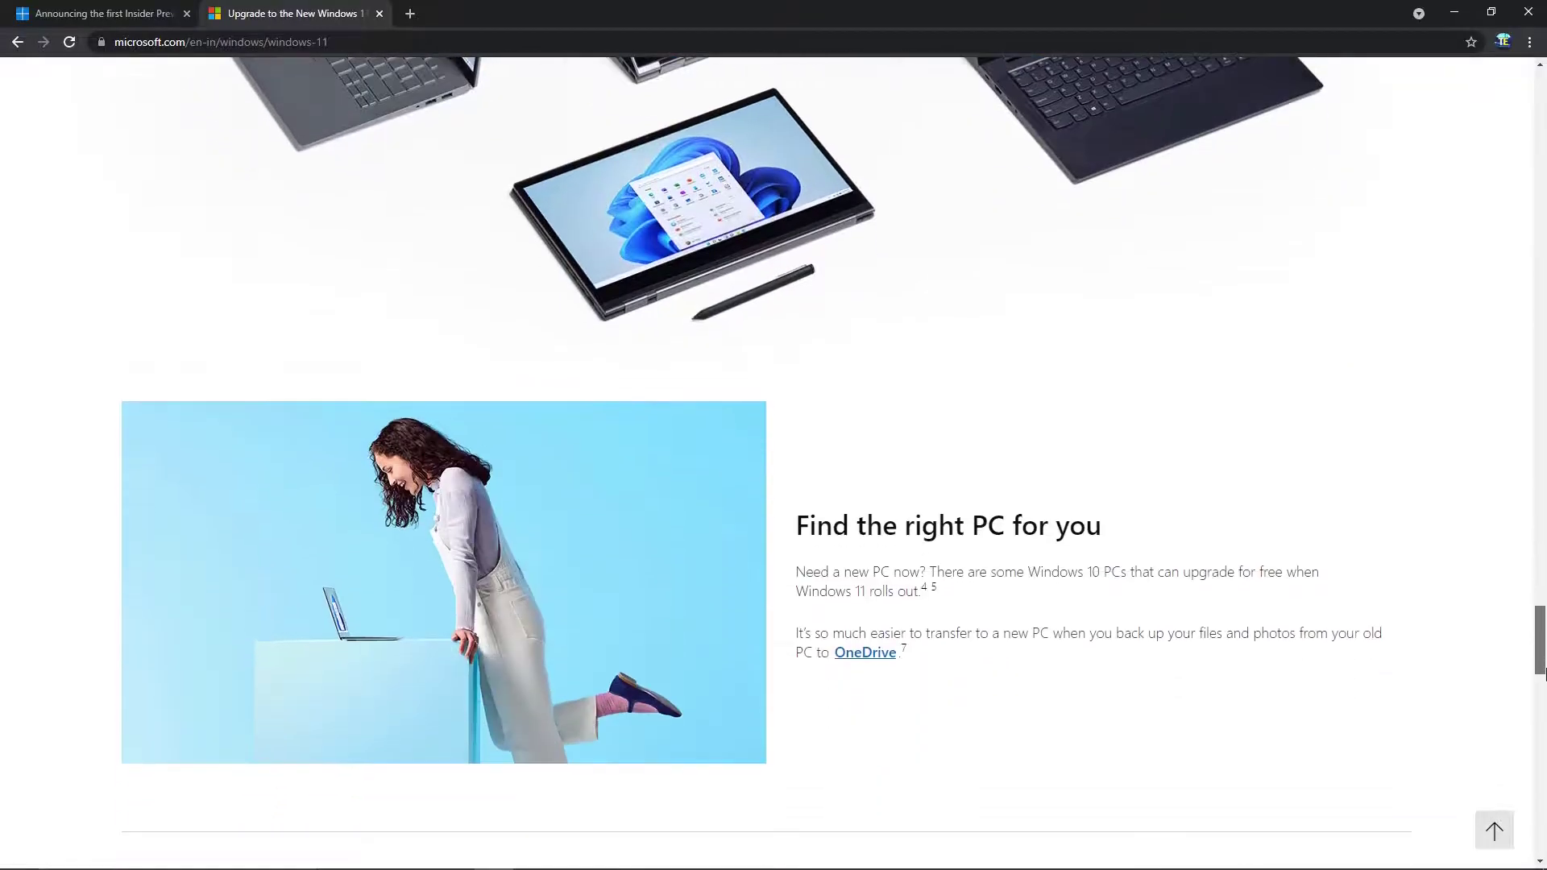
Browse Microsoft's Windows 11 page in the browser for the minimum system requirements
{"action": "left_click_drag", "start_coordinate": [1541, 701], "coordinate": [1541, 755]}
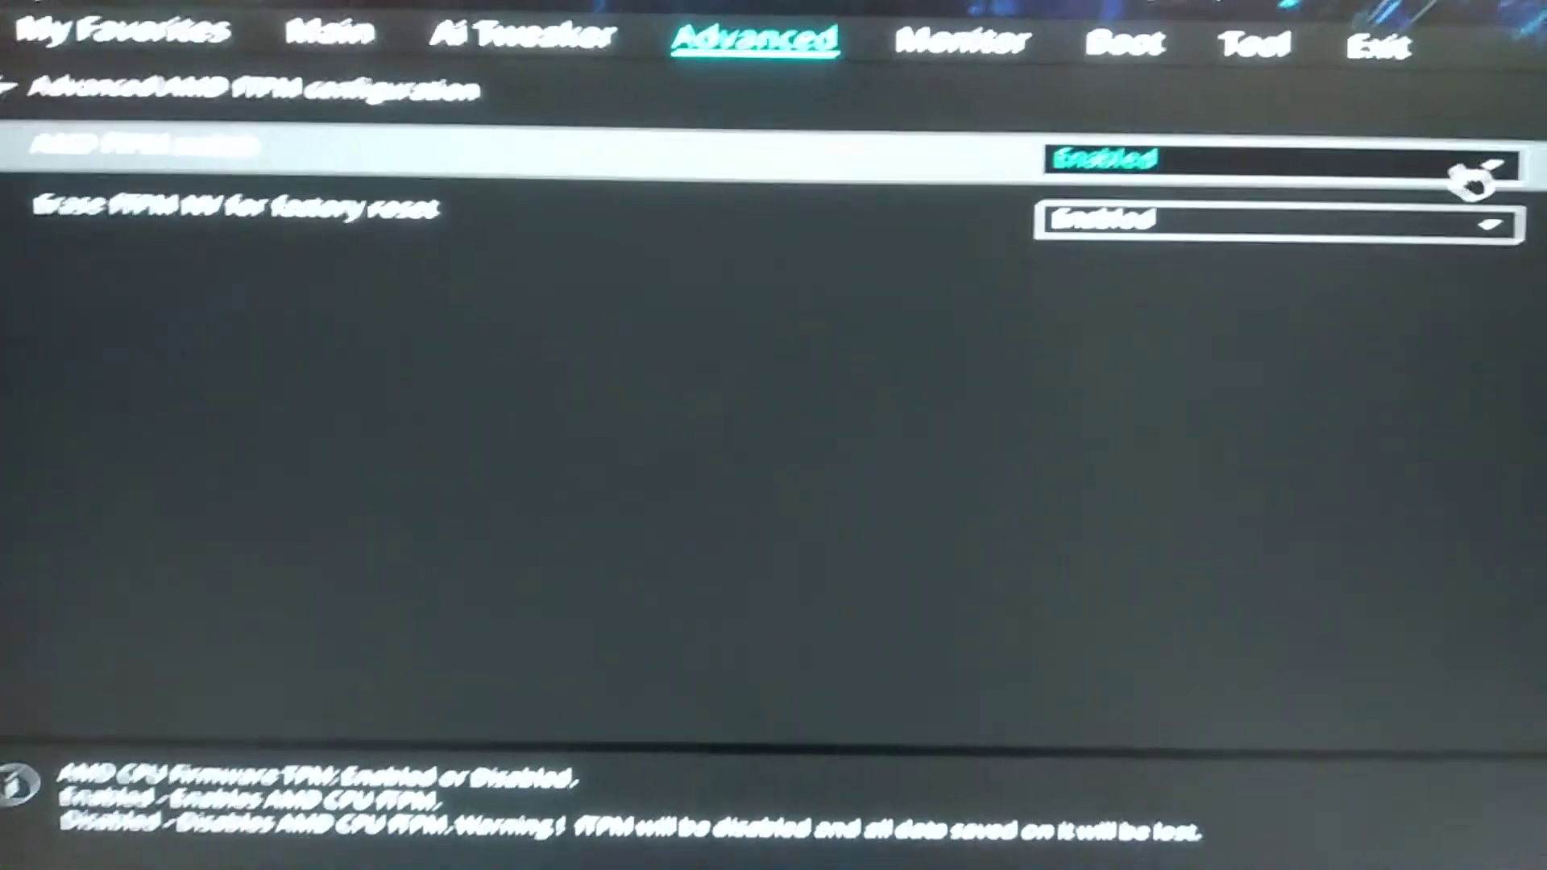
Set the AMD fTPM switch to Enabled in the BIOS's advanced AMD fTPM configuration
{"action": "left_click", "coordinate": [321, 34]}
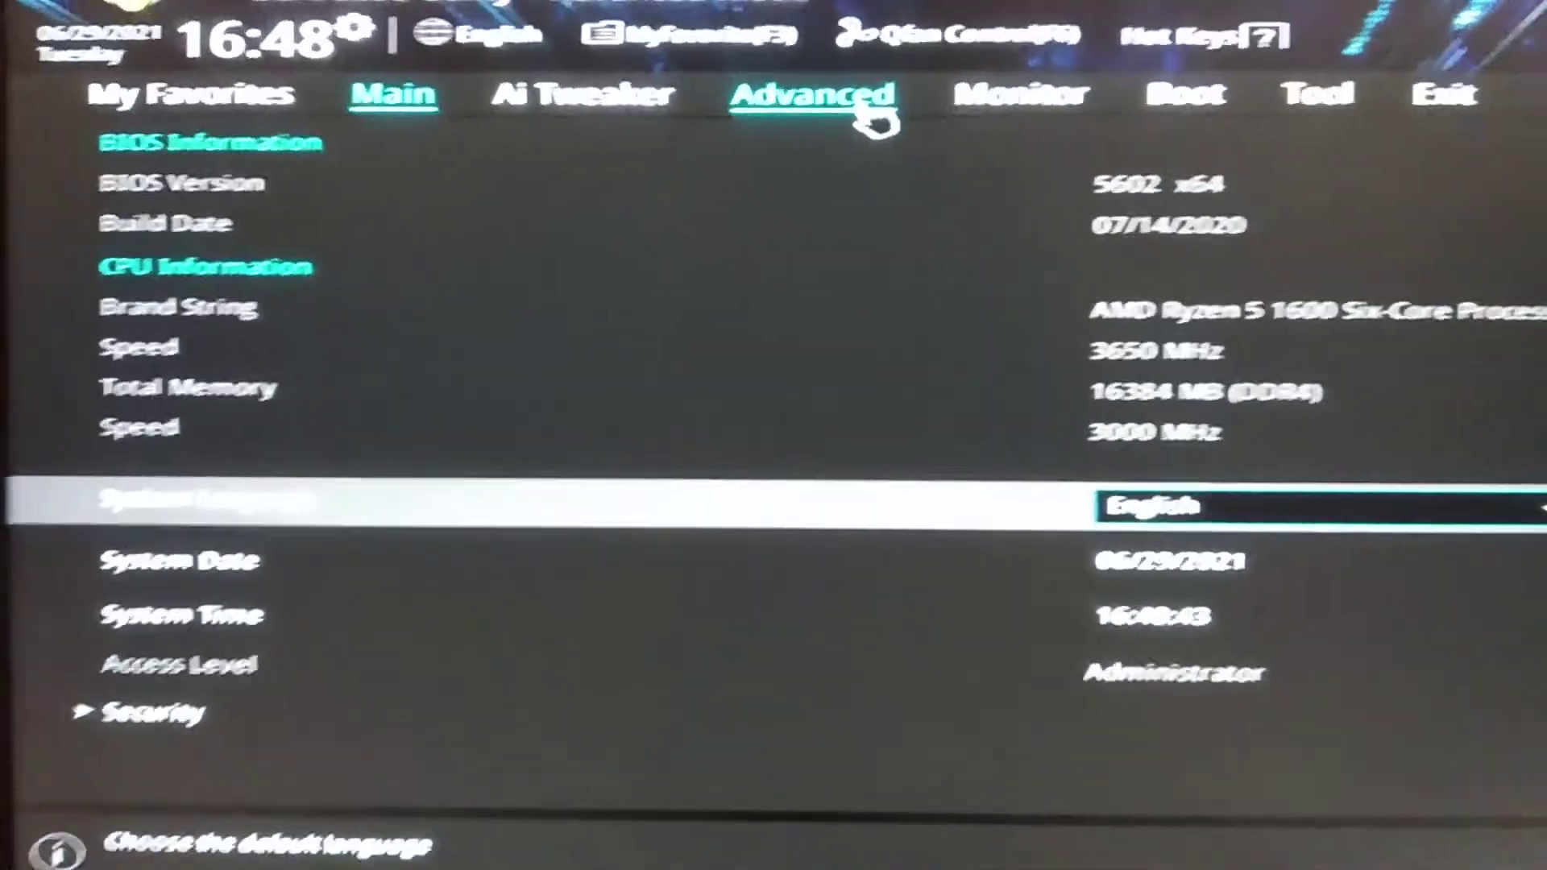
{"action": "left_click", "coordinate": [870, 50]}
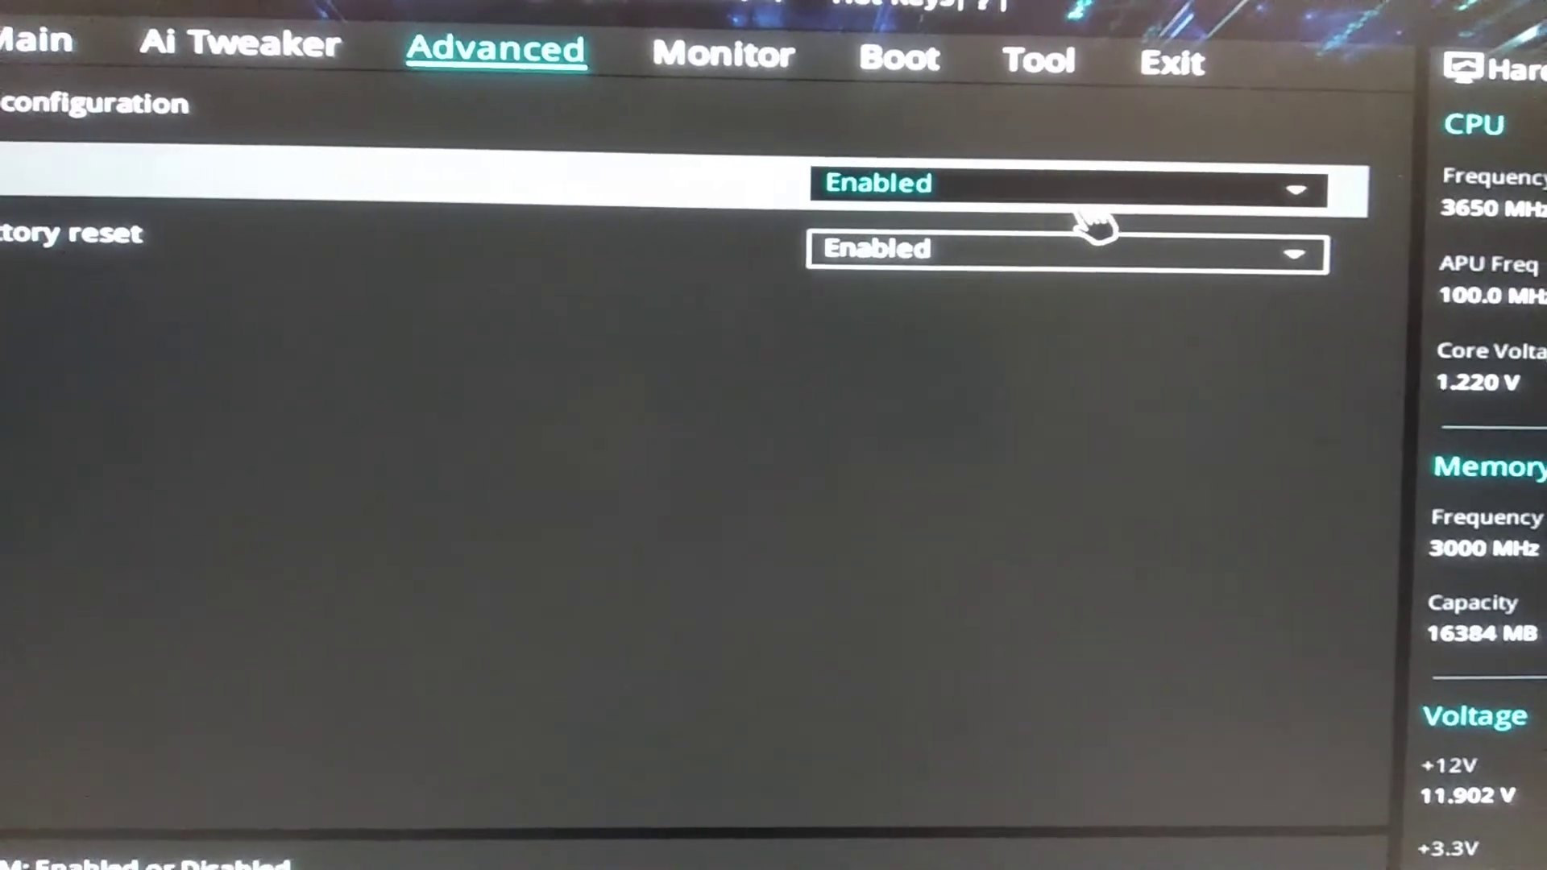
{"action": "left_click", "coordinate": [1088, 188]}
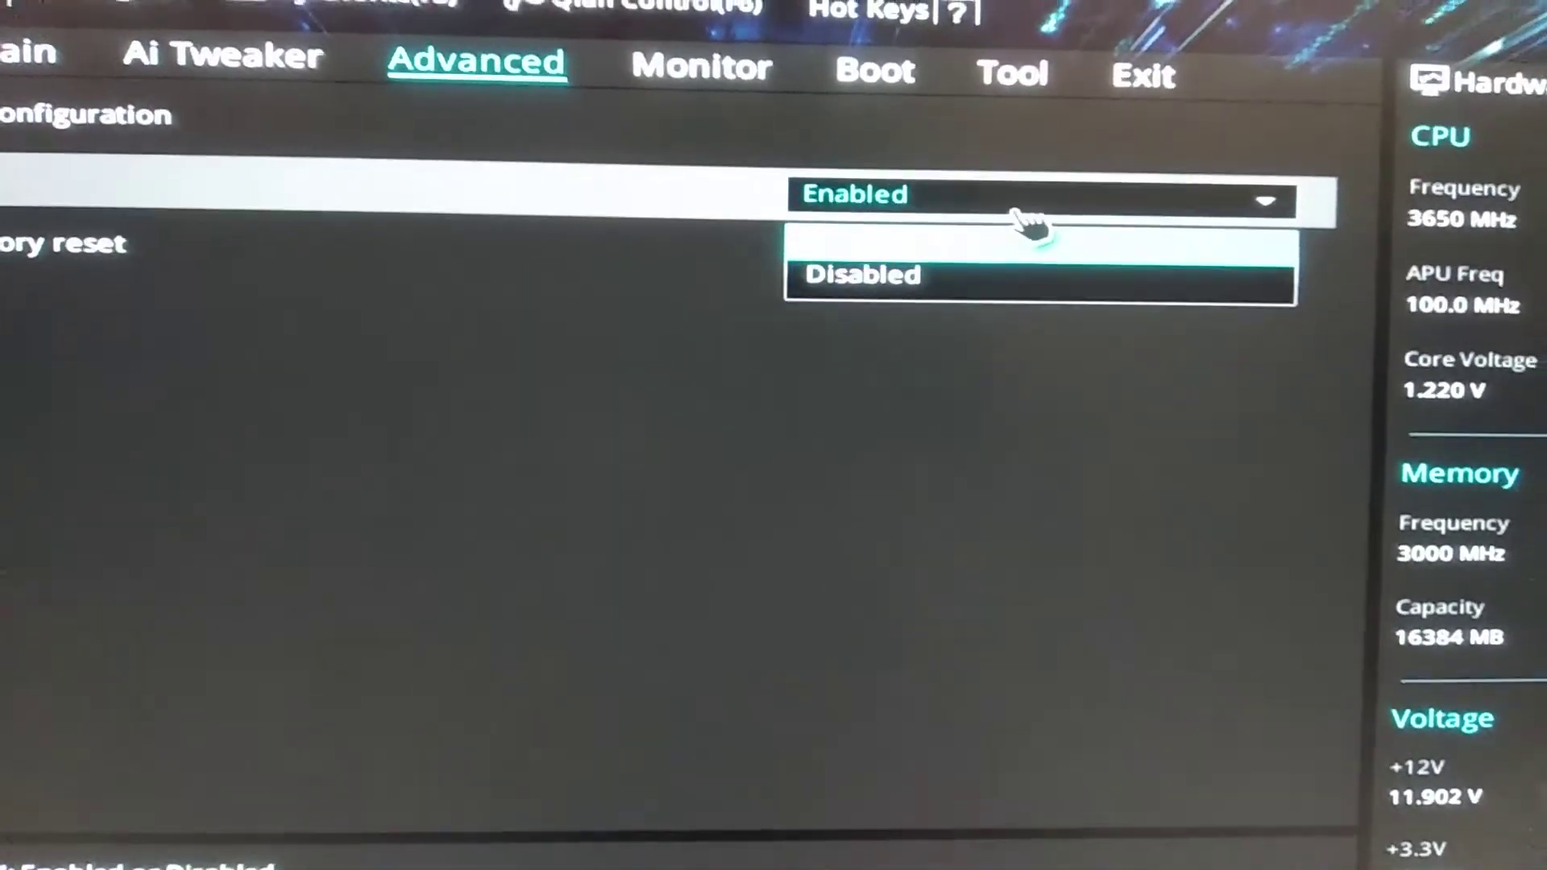
{"action": "left_click", "coordinate": [1030, 222]}
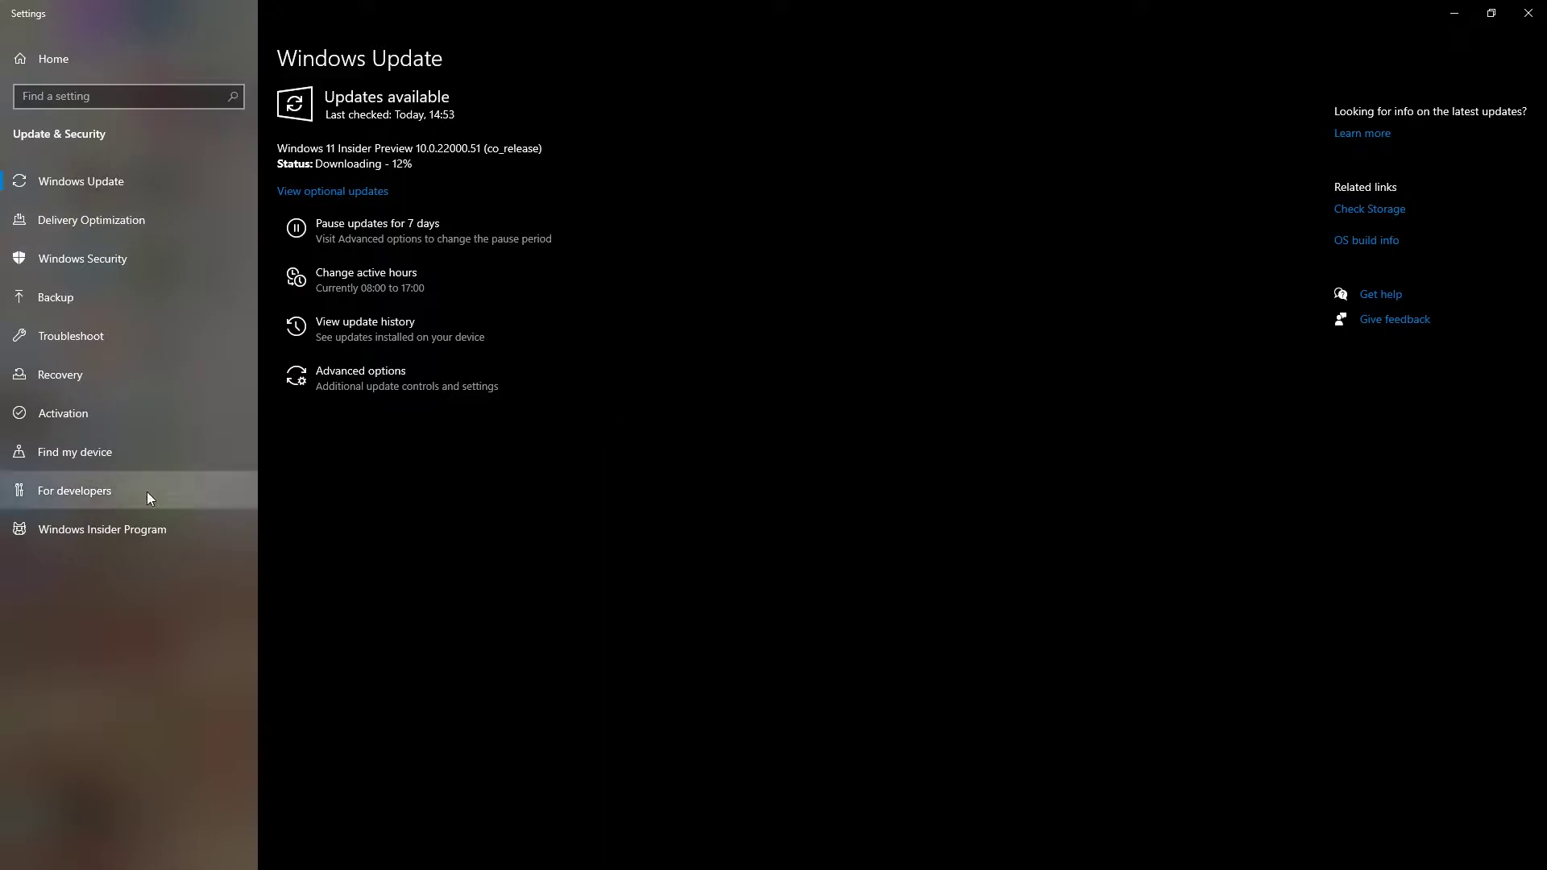
Review the Windows Insider Program settings, then read the compatibility check and minimum system requirements on Microsoft's Windows 11 page
{"action": "left_click", "coordinate": [94, 529]}
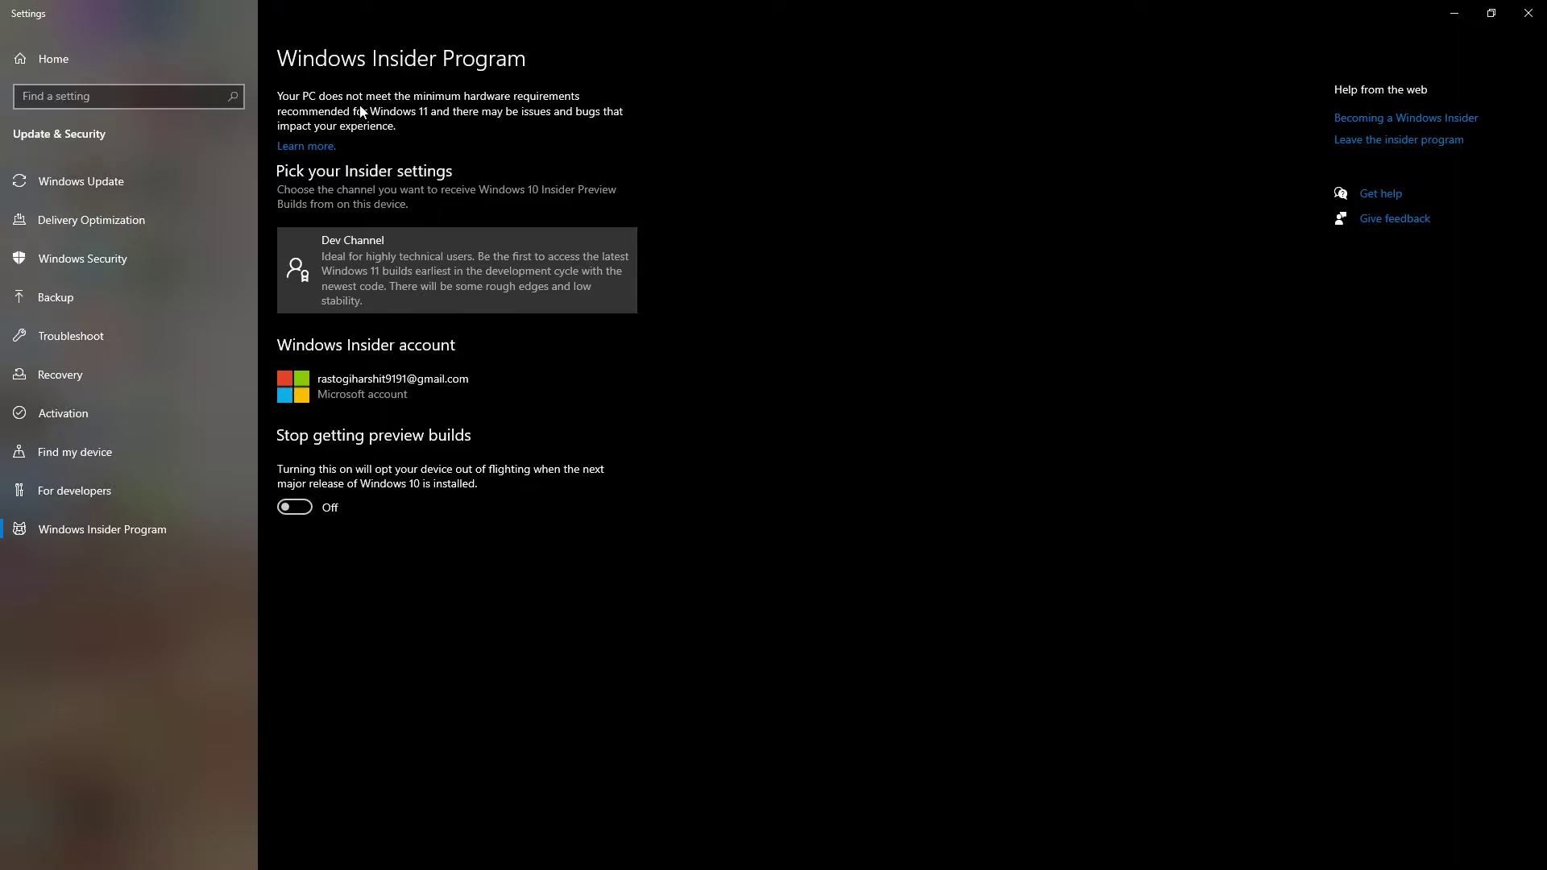
{"action": "left_click", "coordinate": [1439, 21]}
{"action": "left_click", "coordinate": [494, 854]}
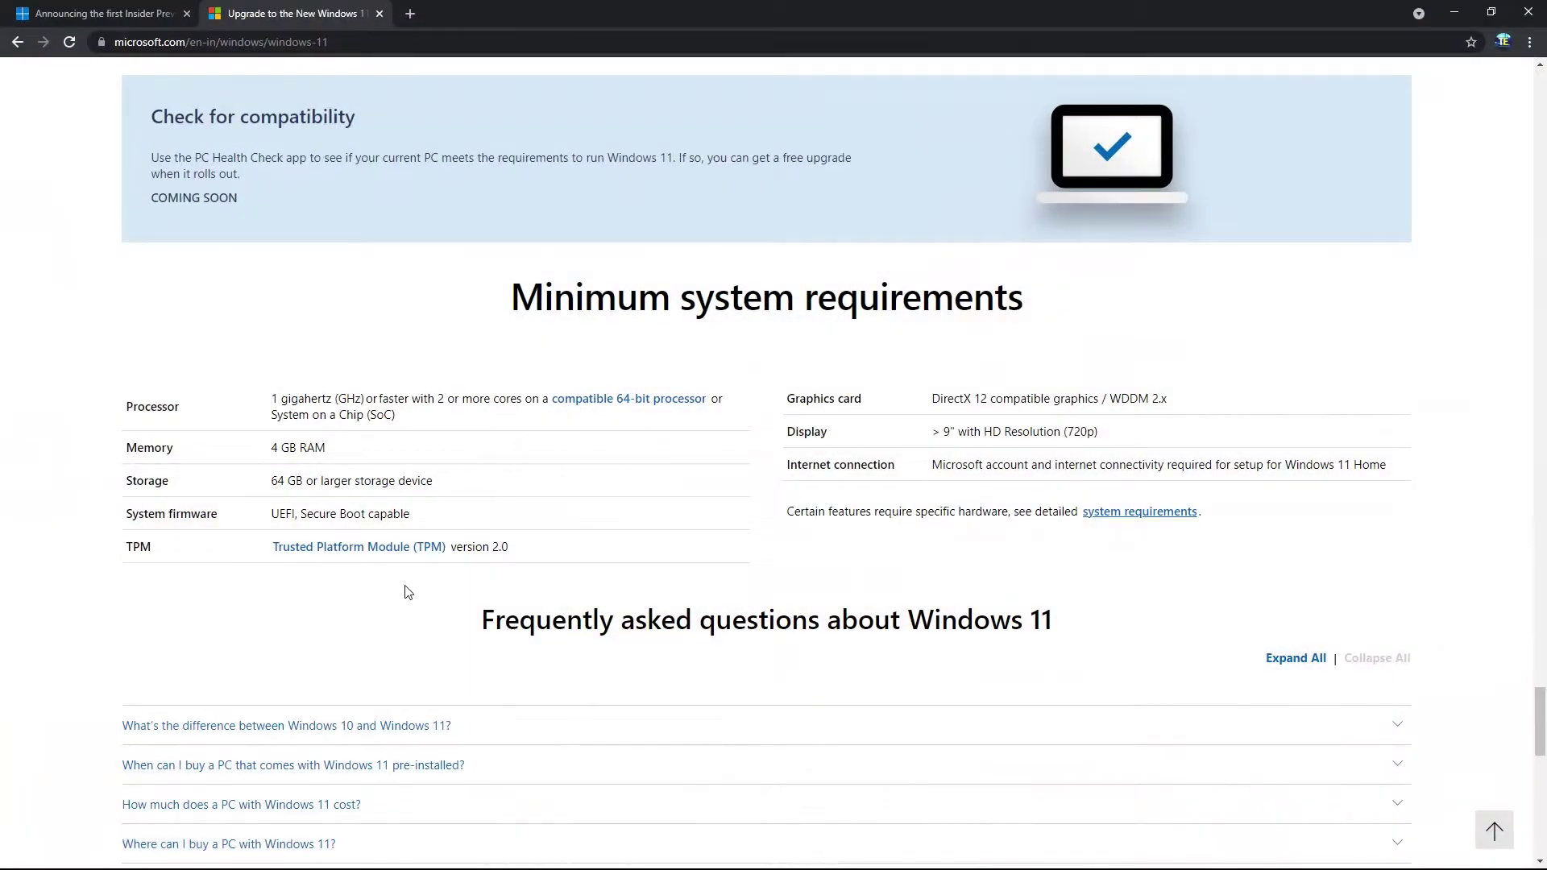
{"action": "scroll", "coordinate": [218, 259], "scroll_direction": "up", "scroll_amount": 2}
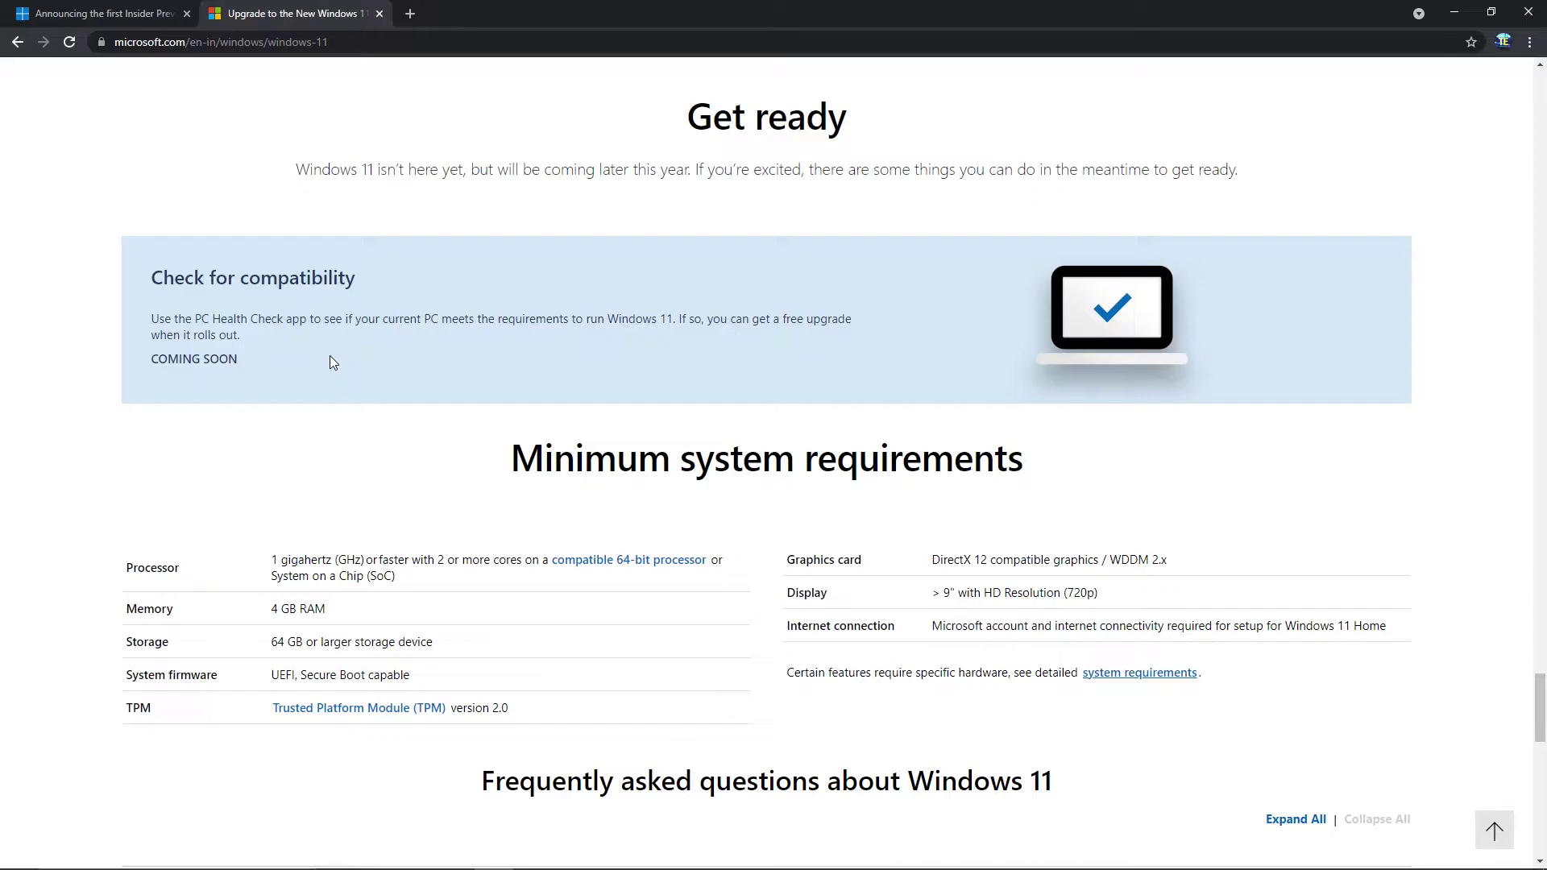
Return to Settings, review the Insider channel choices, and check the Windows 11 Insider Preview download in Windows Update
{"action": "left_click", "coordinate": [612, 855]}
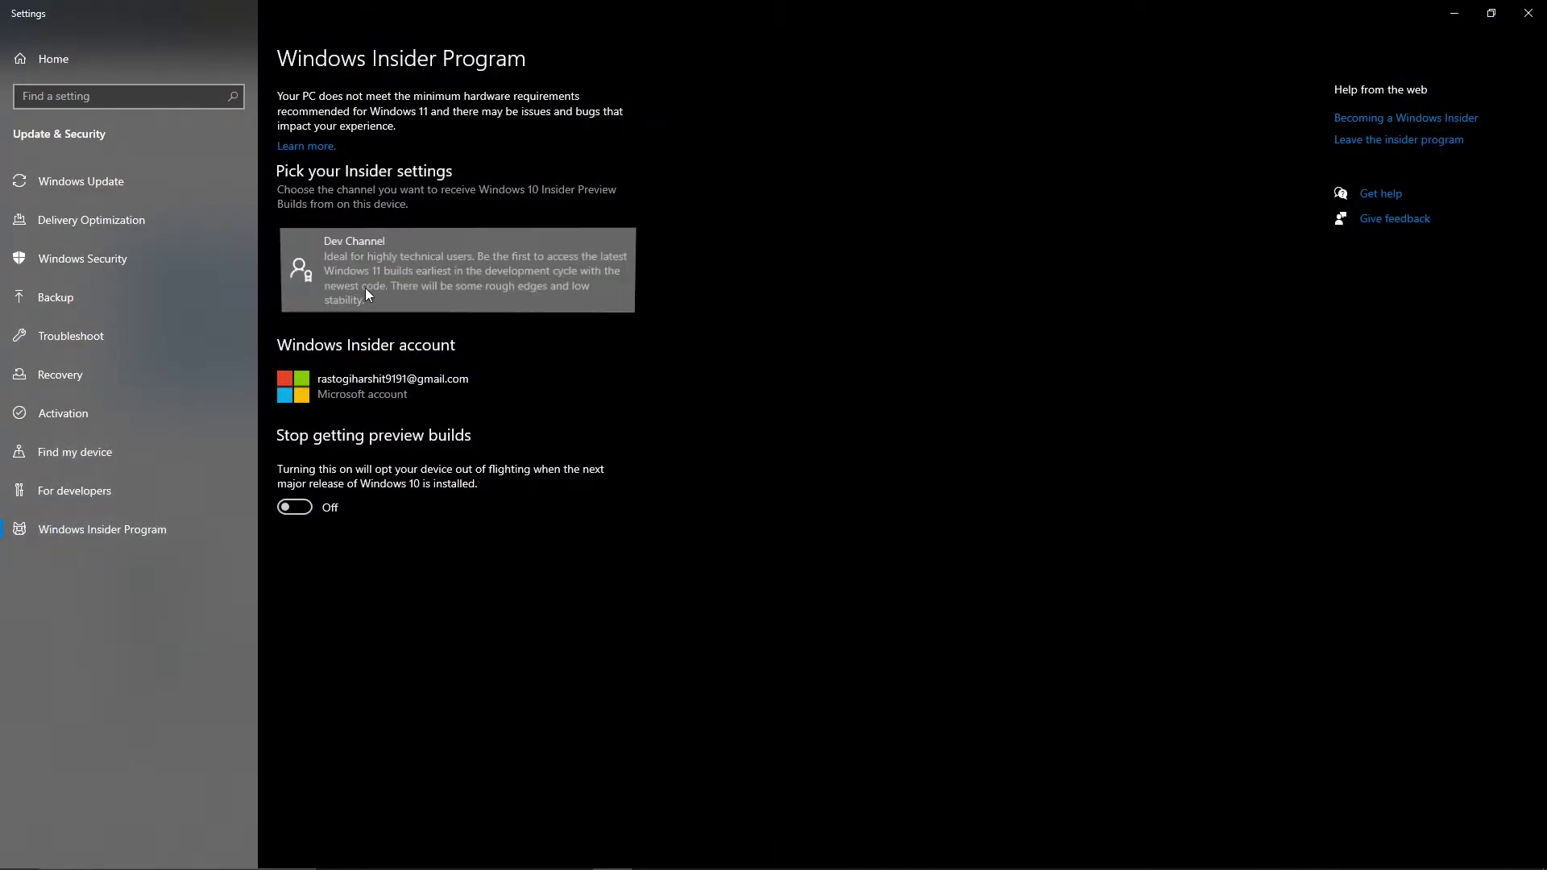
{"action": "left_click", "coordinate": [371, 294]}
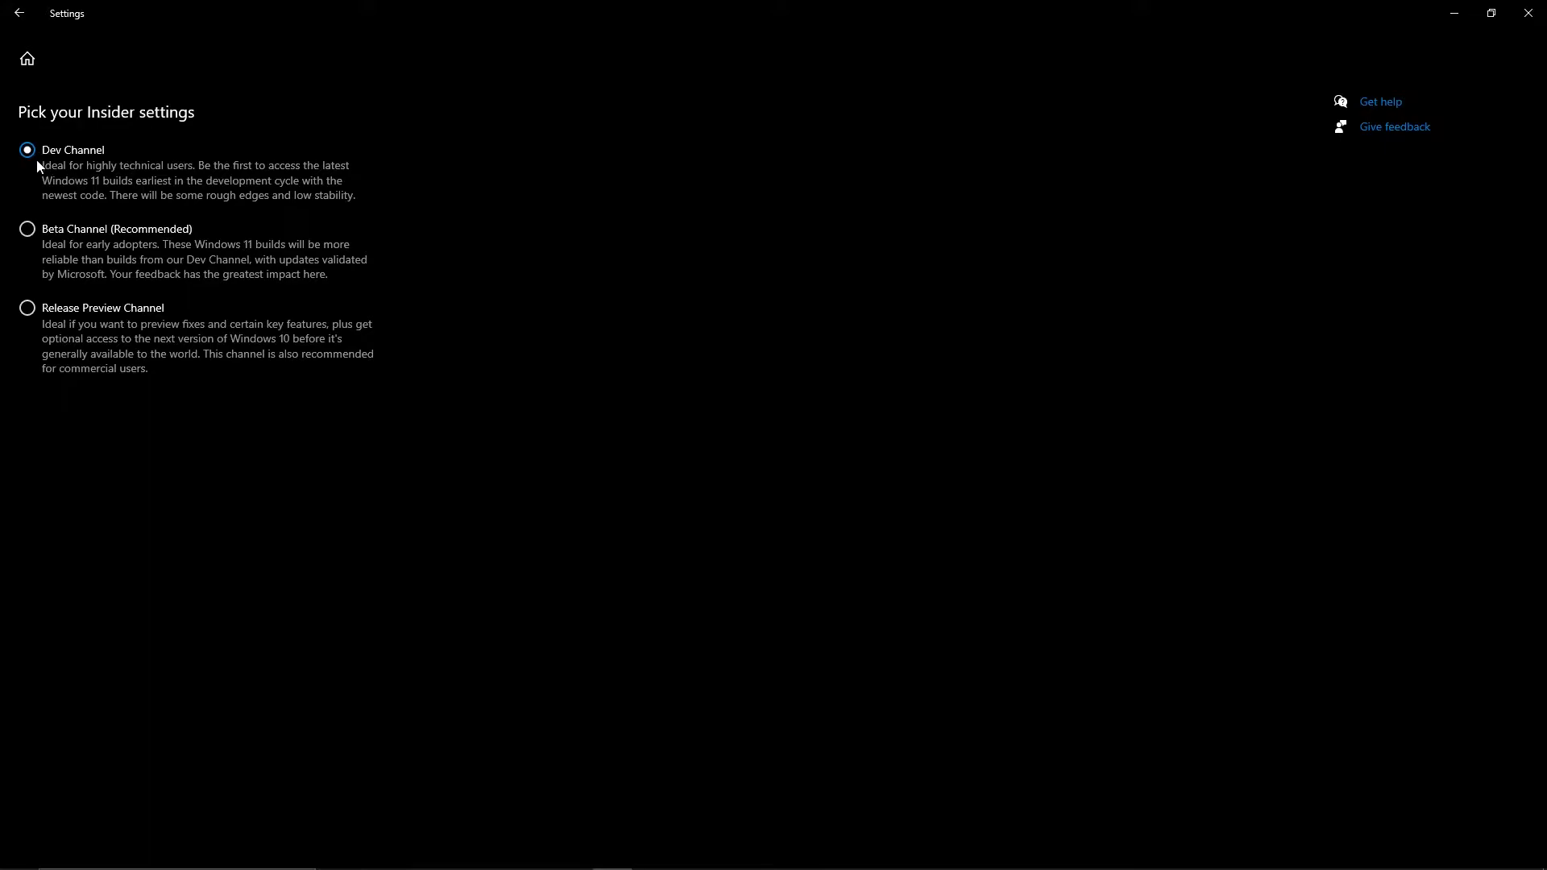
{"action": "left_click", "coordinate": [18, 13]}
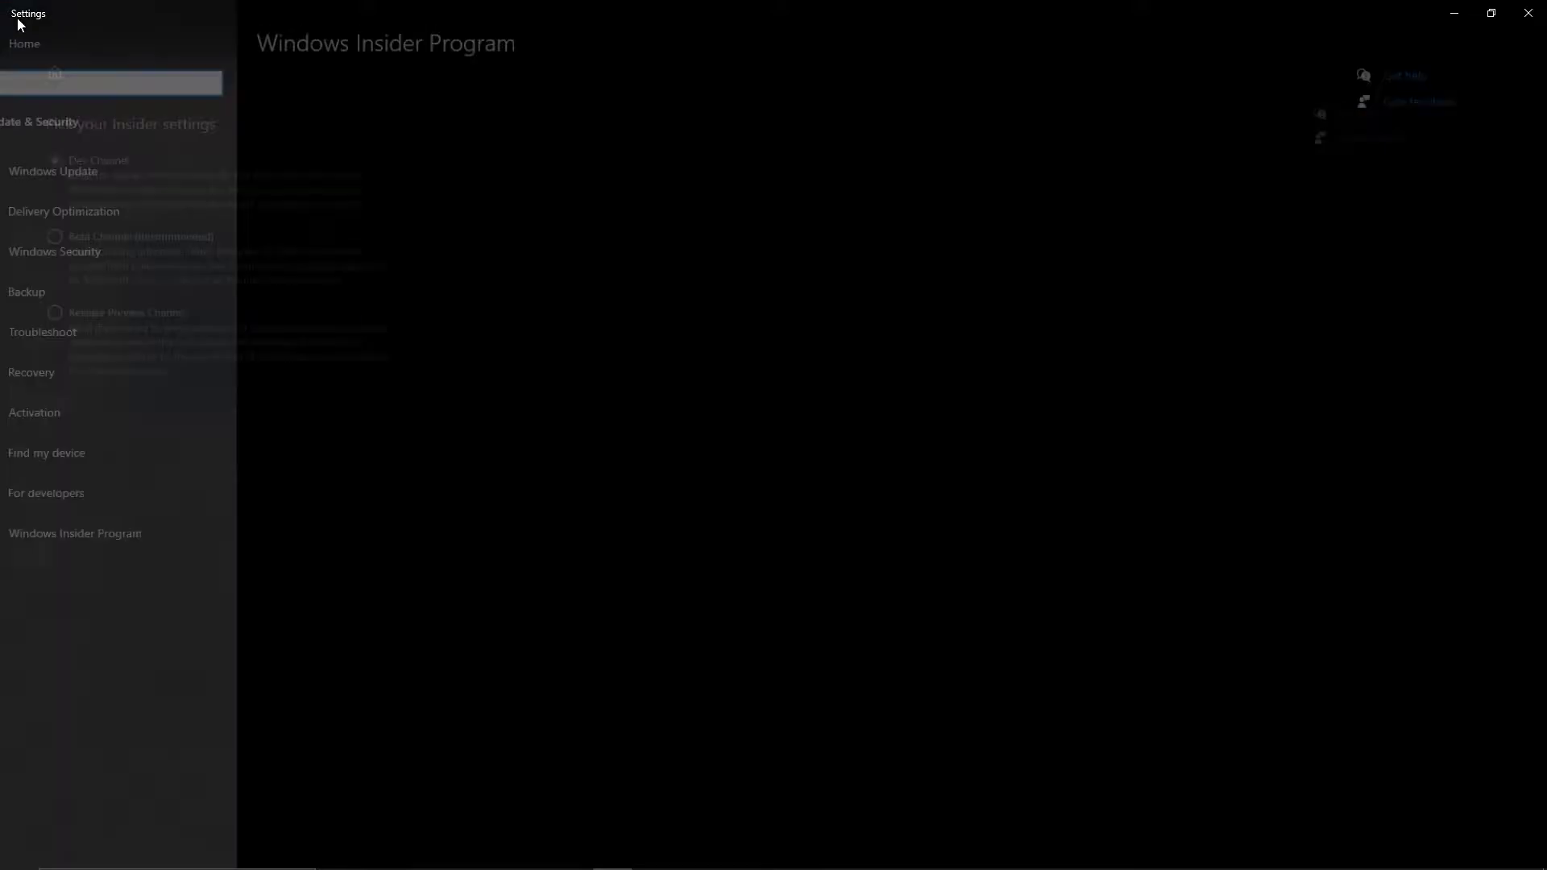
{"action": "left_click", "coordinate": [77, 183]}
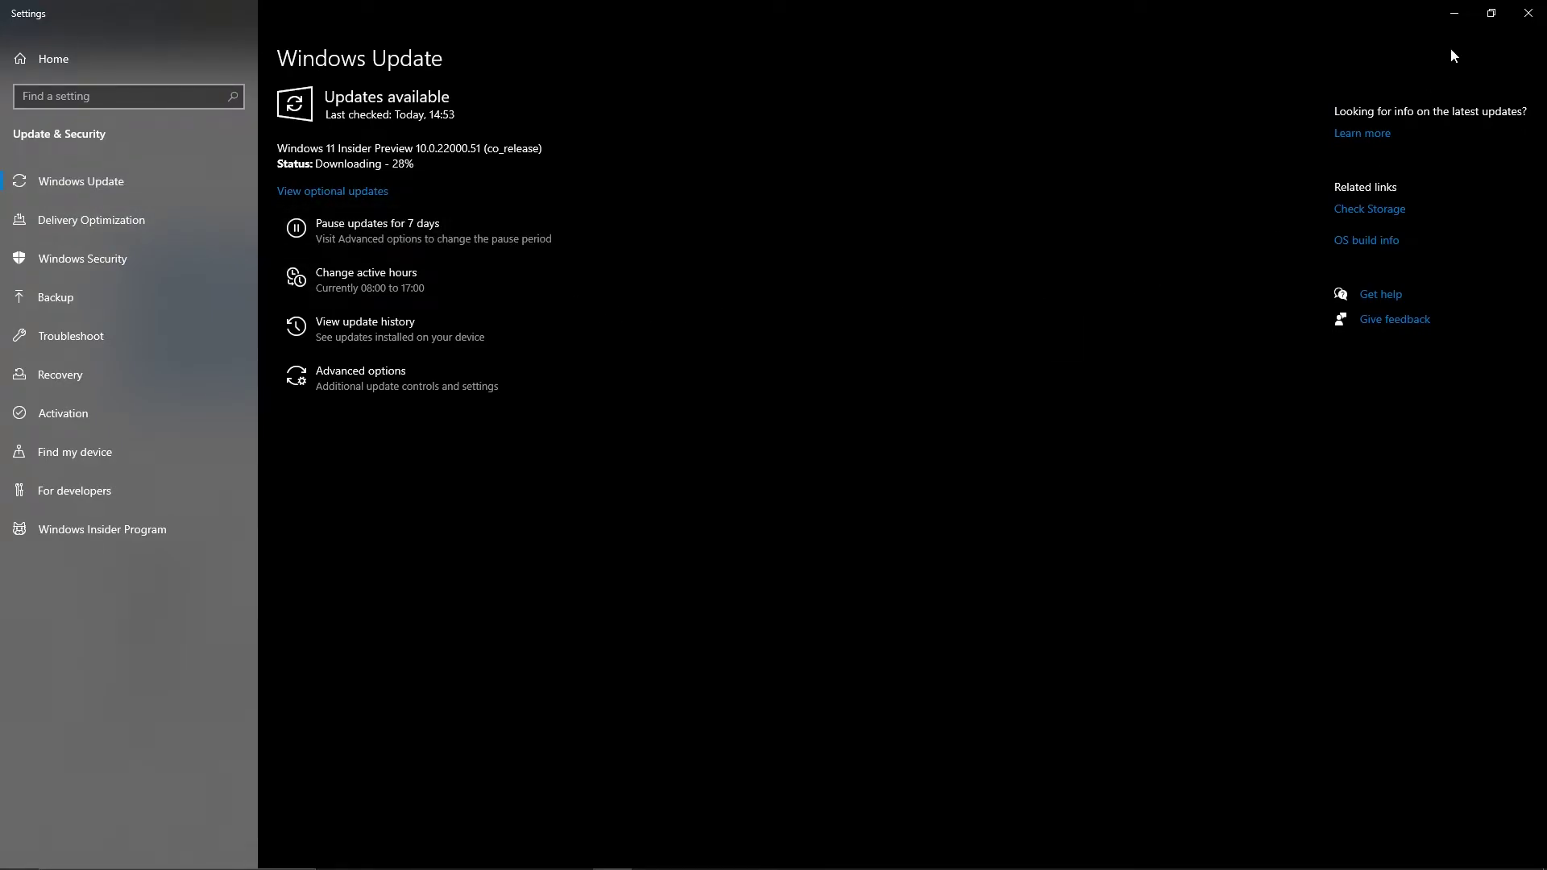
{"action": "left_click", "coordinate": [1455, 13]}
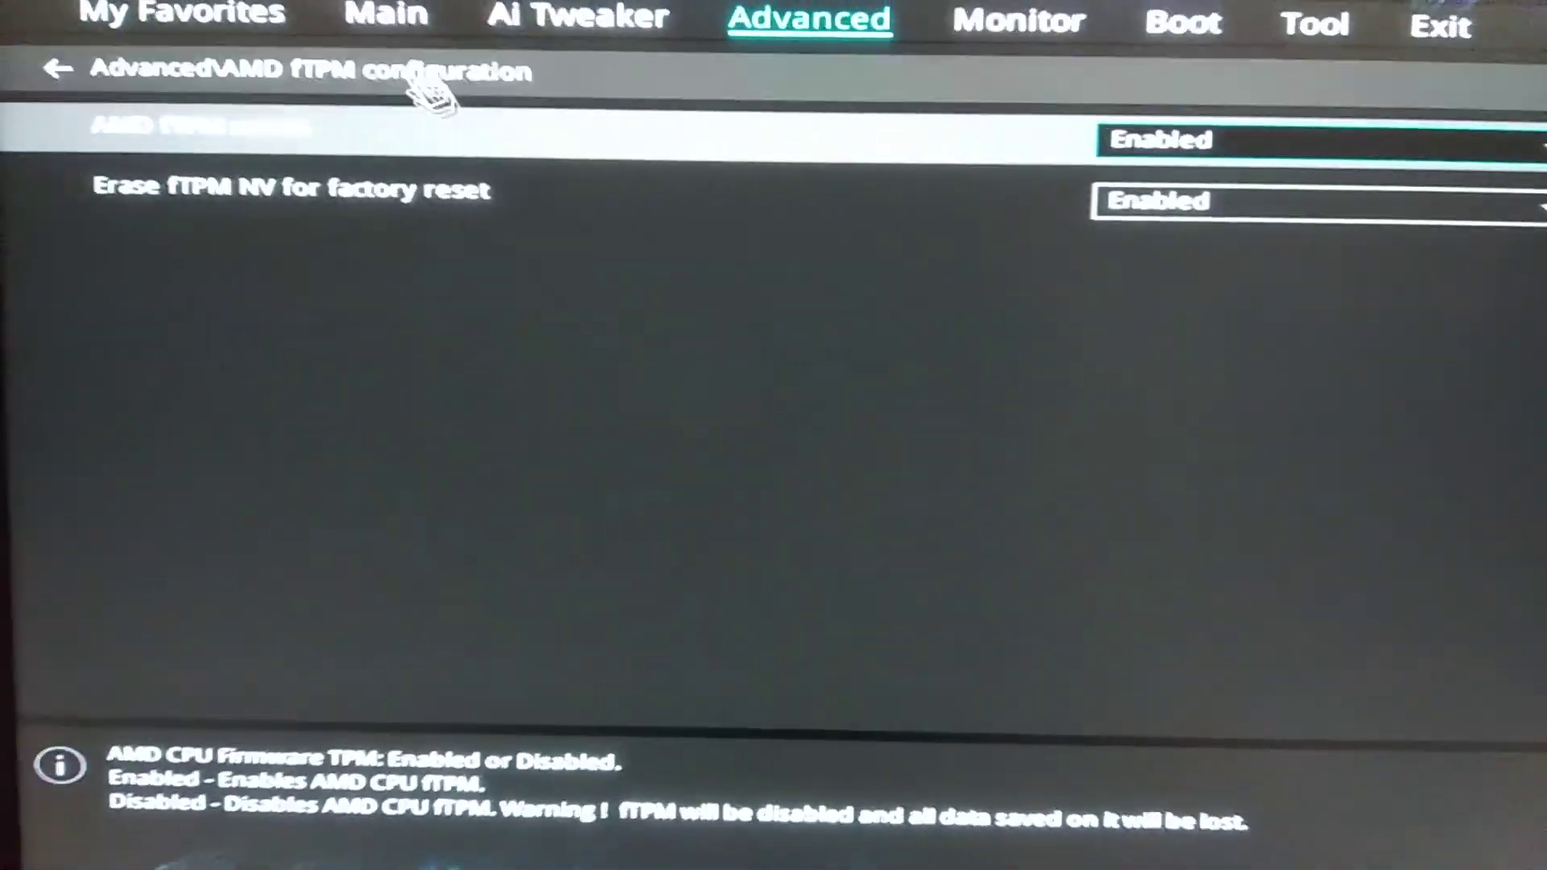
In the BIOS, open the AMD fTPM configuration under the advanced settings and choose Enabled for the AMD fTPM switch
{"action": "left_click", "coordinate": [278, 34]}
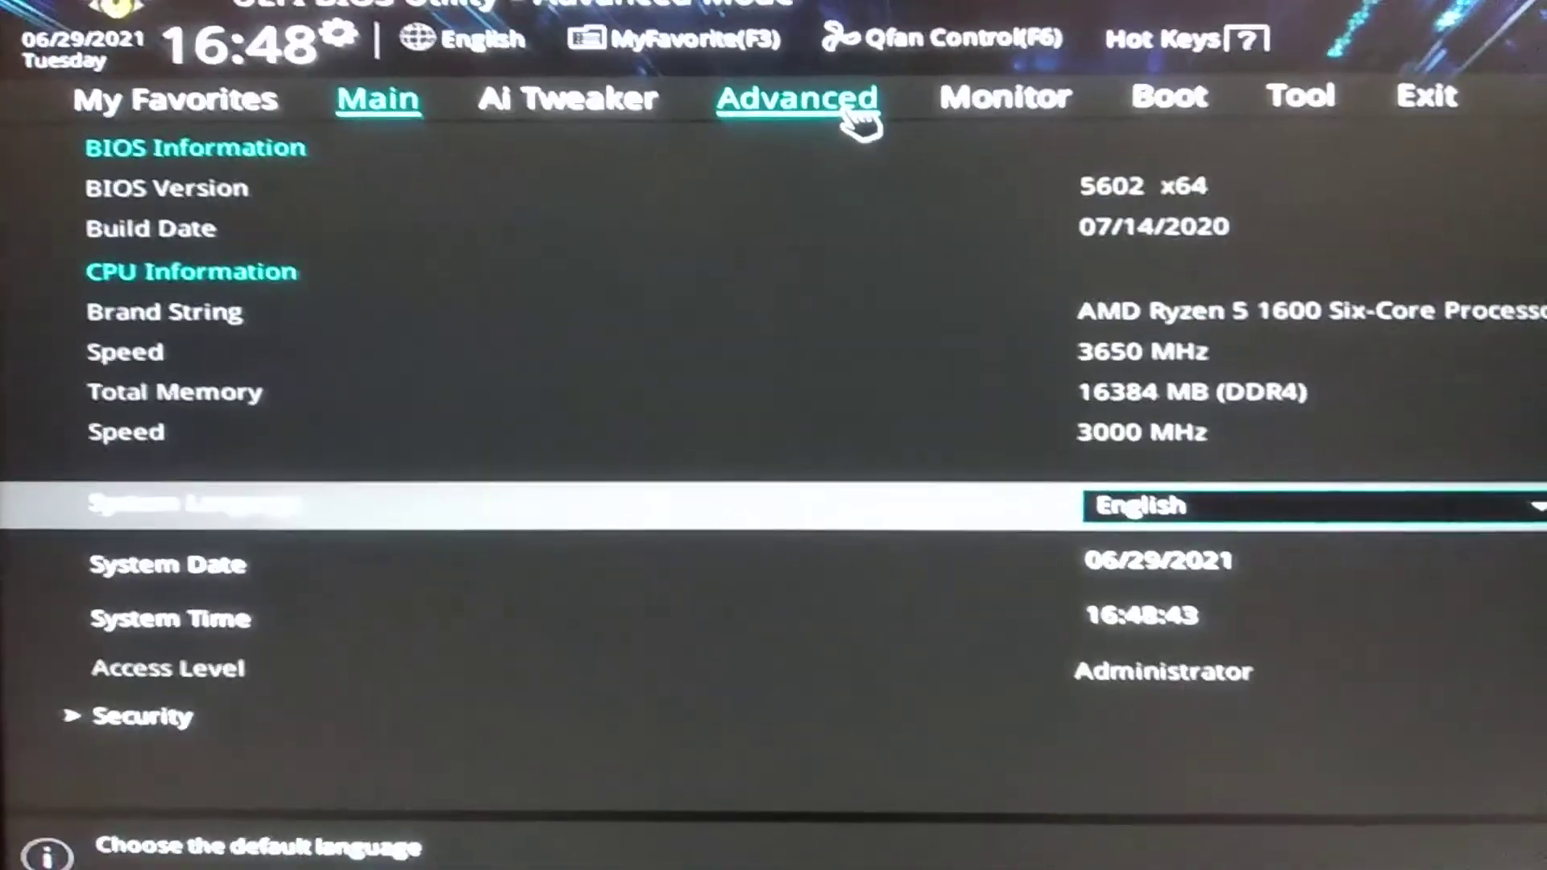
{"action": "left_click", "coordinate": [812, 34]}
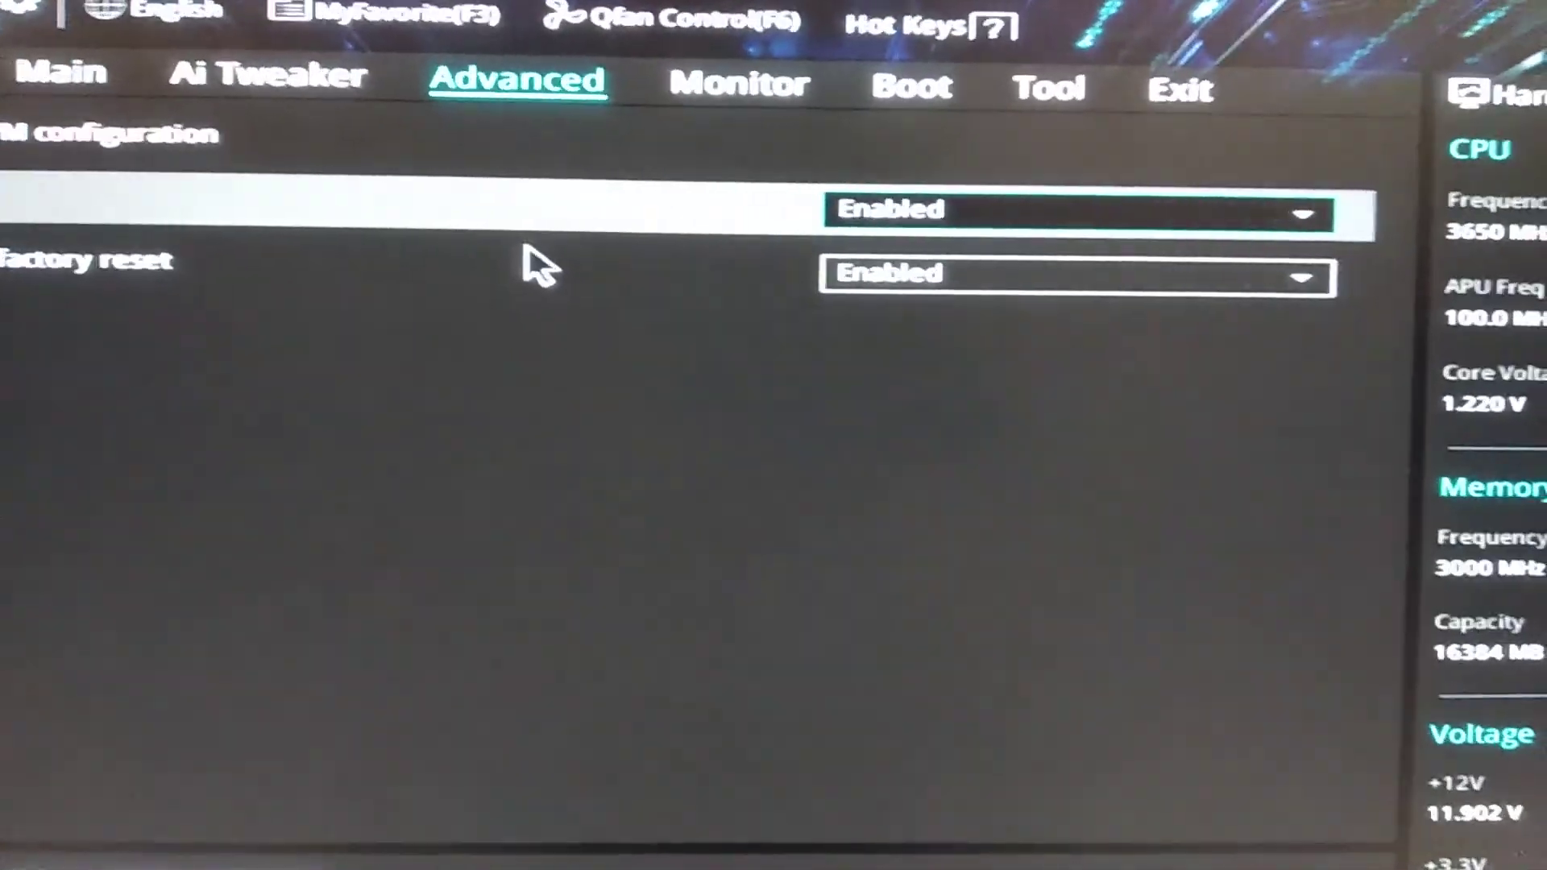
{"action": "left_click", "coordinate": [1072, 203]}
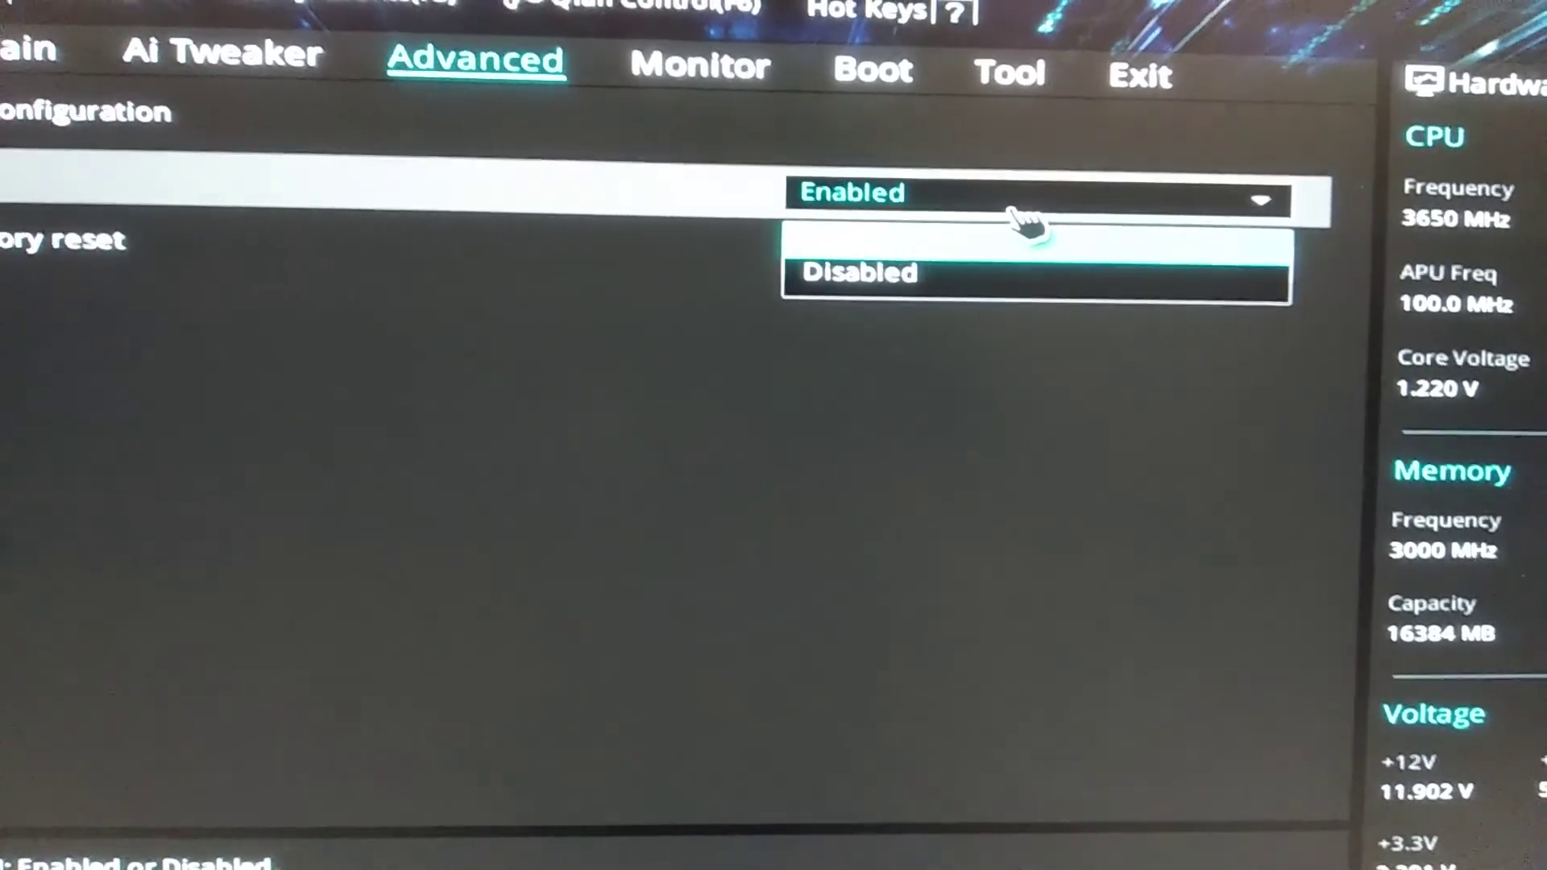
{"action": "left_click", "coordinate": [1029, 232]}
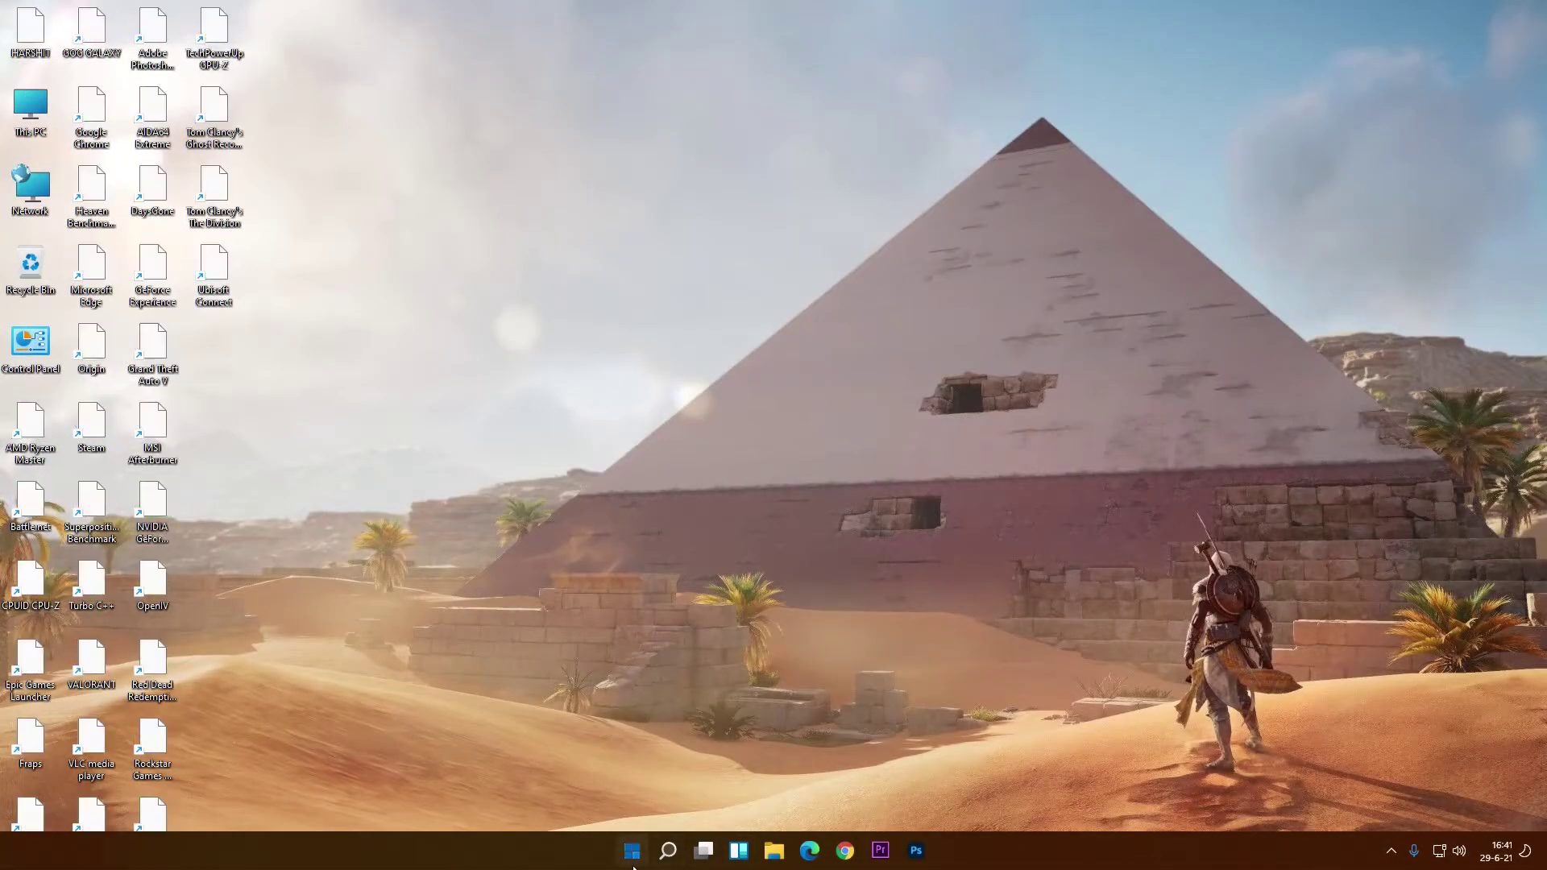
Examine the Windows 11 Start menu and the desktop's context menu
{"action": "left_click", "coordinate": [633, 867]}
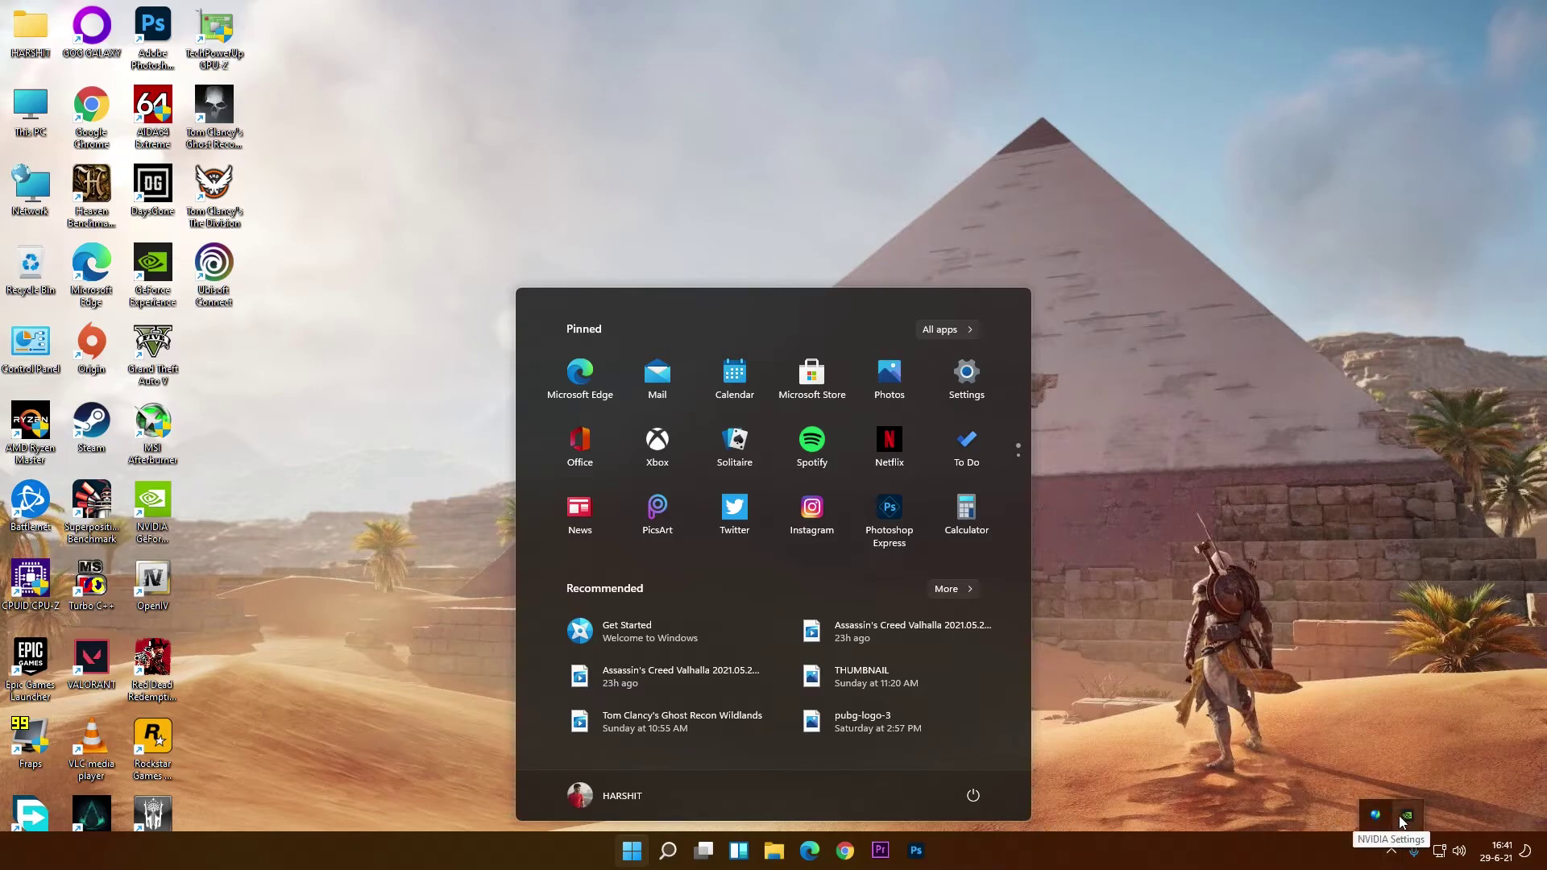
{"action": "right_click", "coordinate": [1135, 495]}
{"action": "left_click", "coordinate": [1028, 576]}
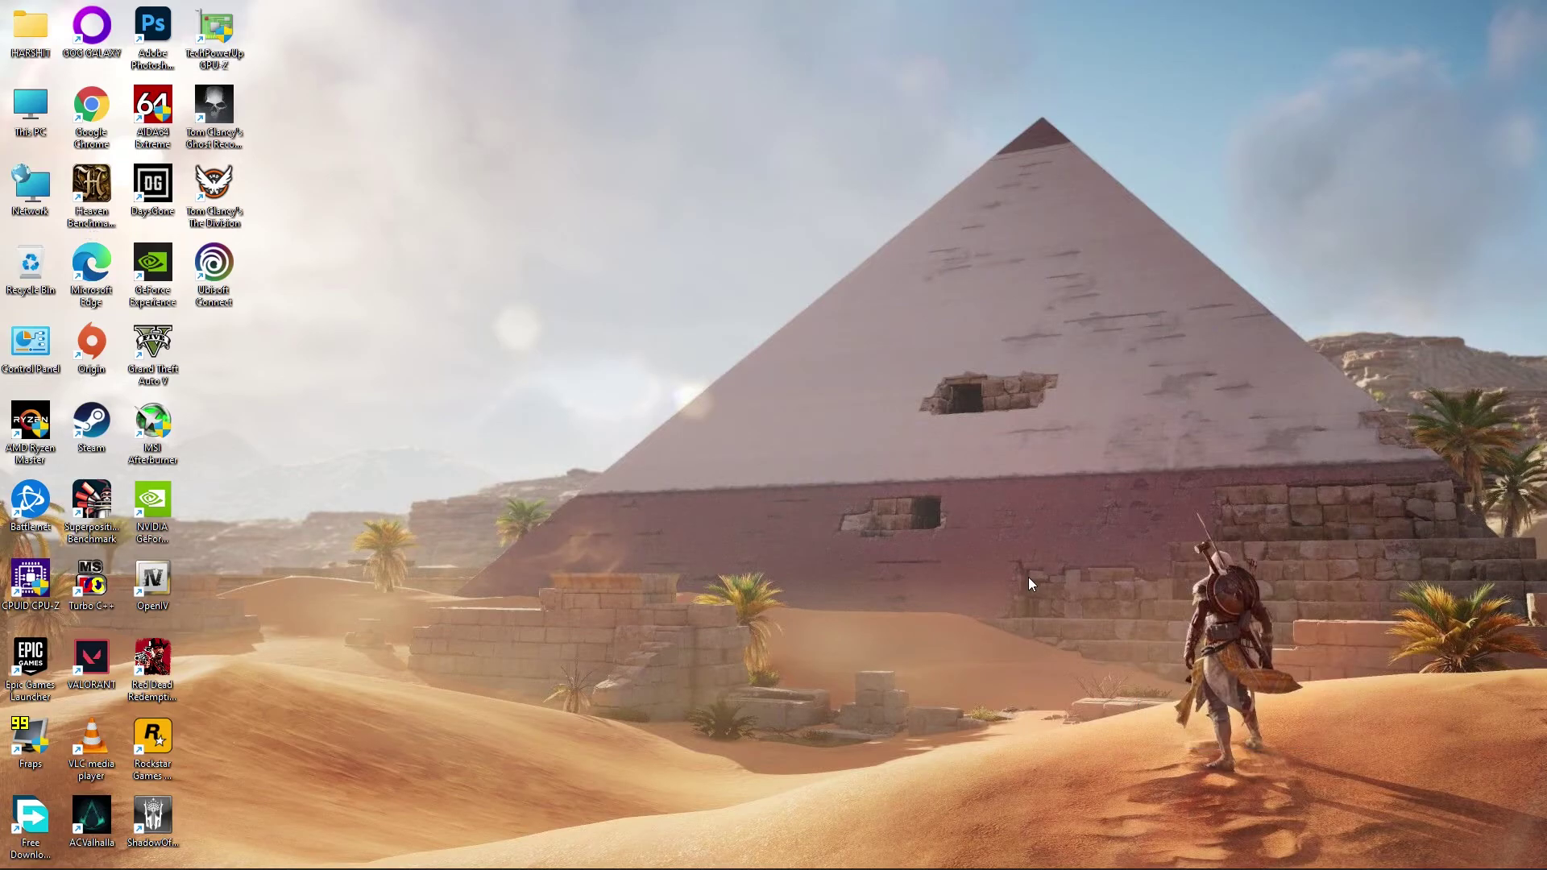
{"action": "right_click", "coordinate": [591, 291]}
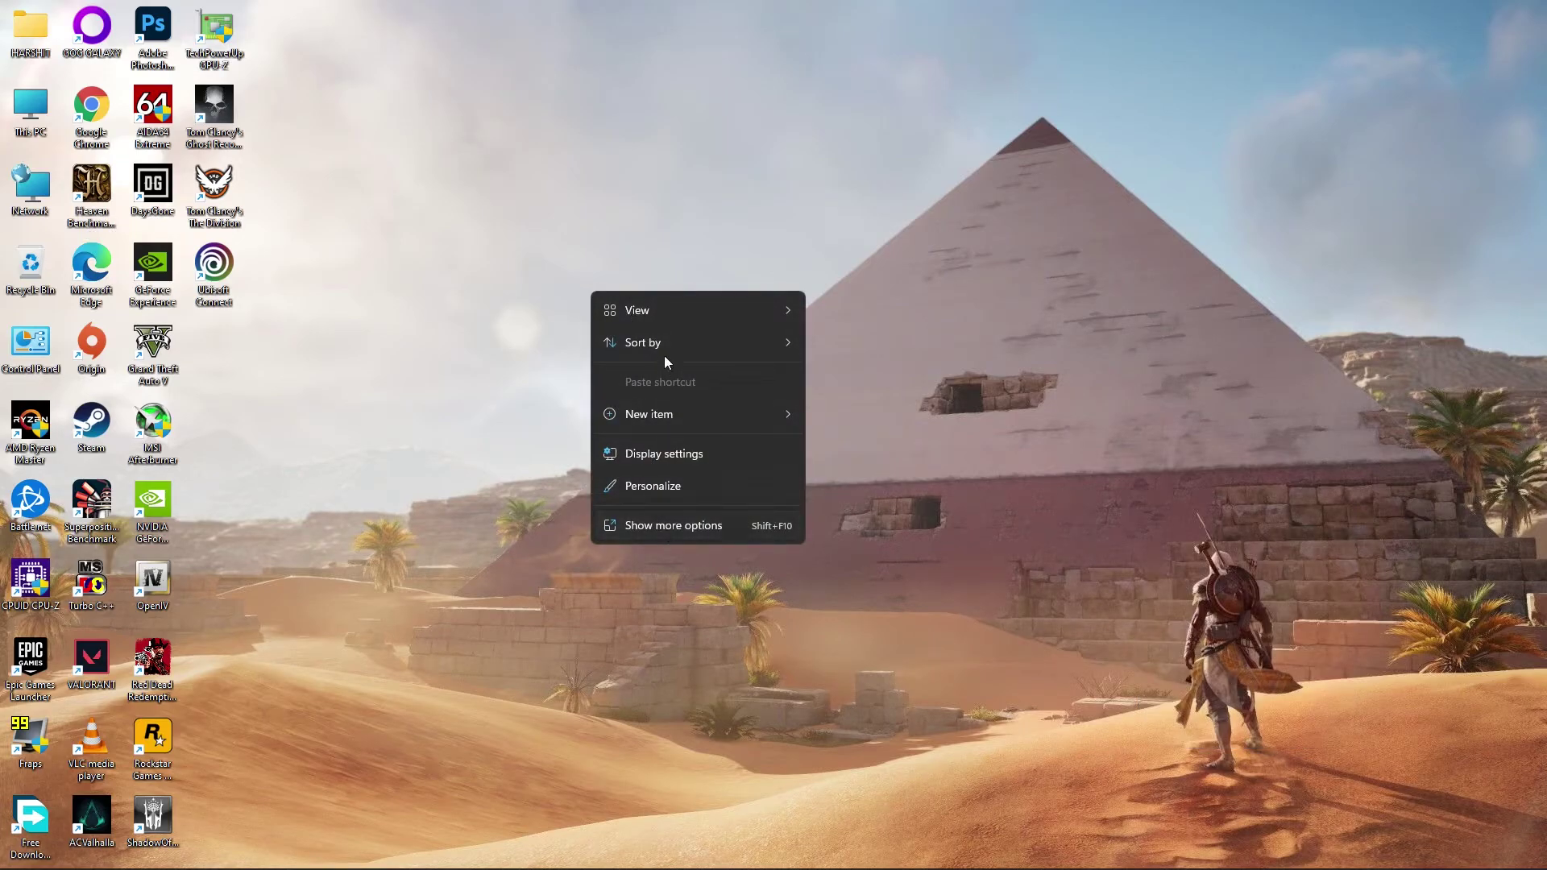
{"action": "left_click", "coordinate": [379, 186]}
Examine the folders and drives in This PC, minimize its window, and reopen the Start menu
{"action": "double_click", "coordinate": [30, 117]}
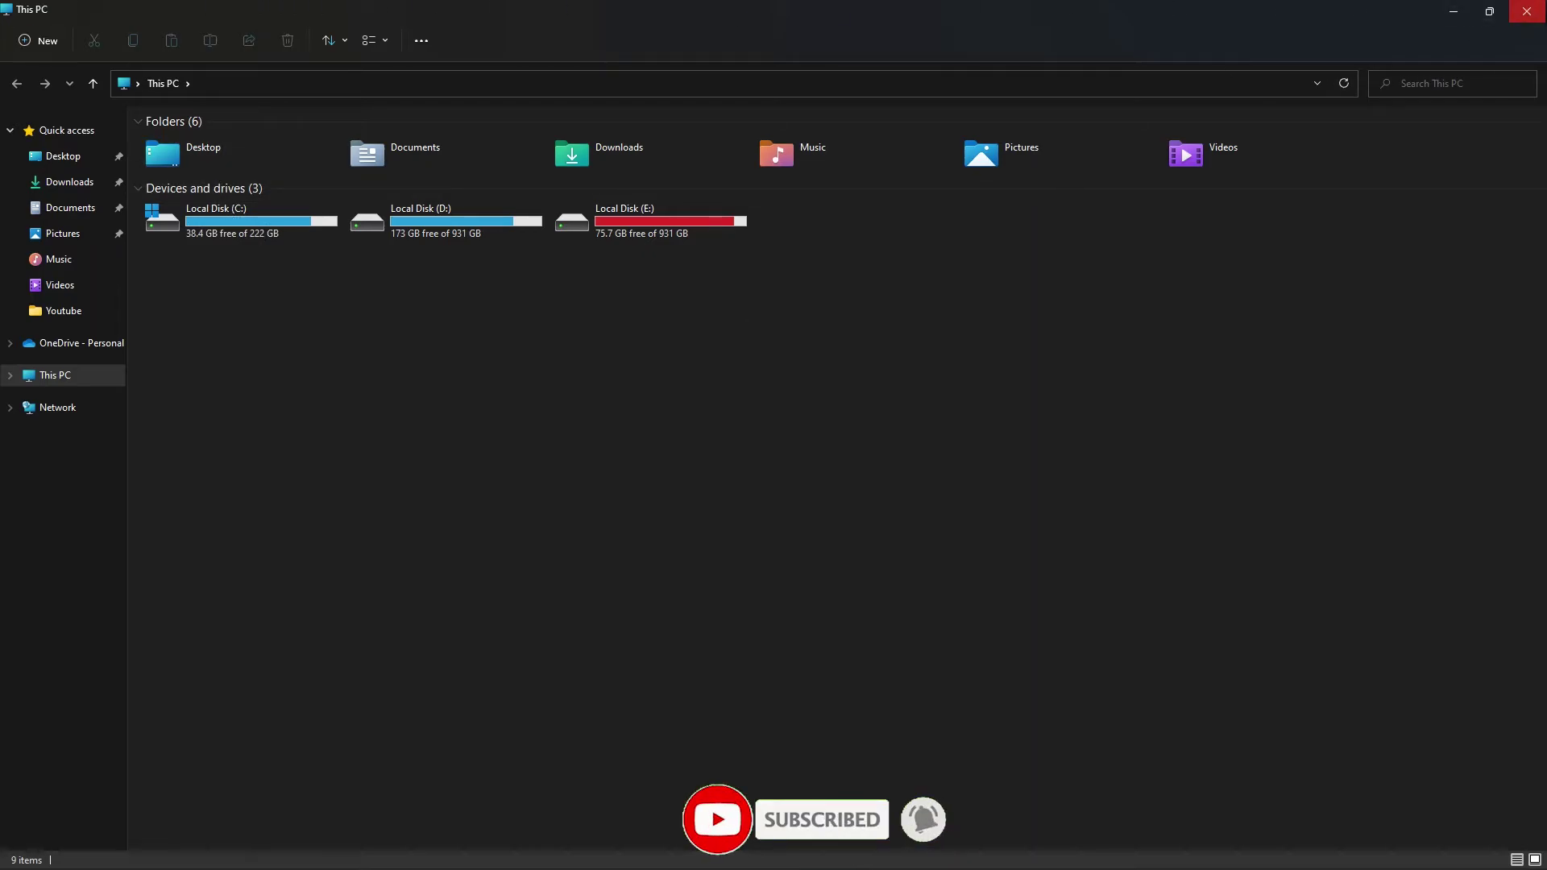
{"action": "left_click", "coordinate": [1453, 11]}
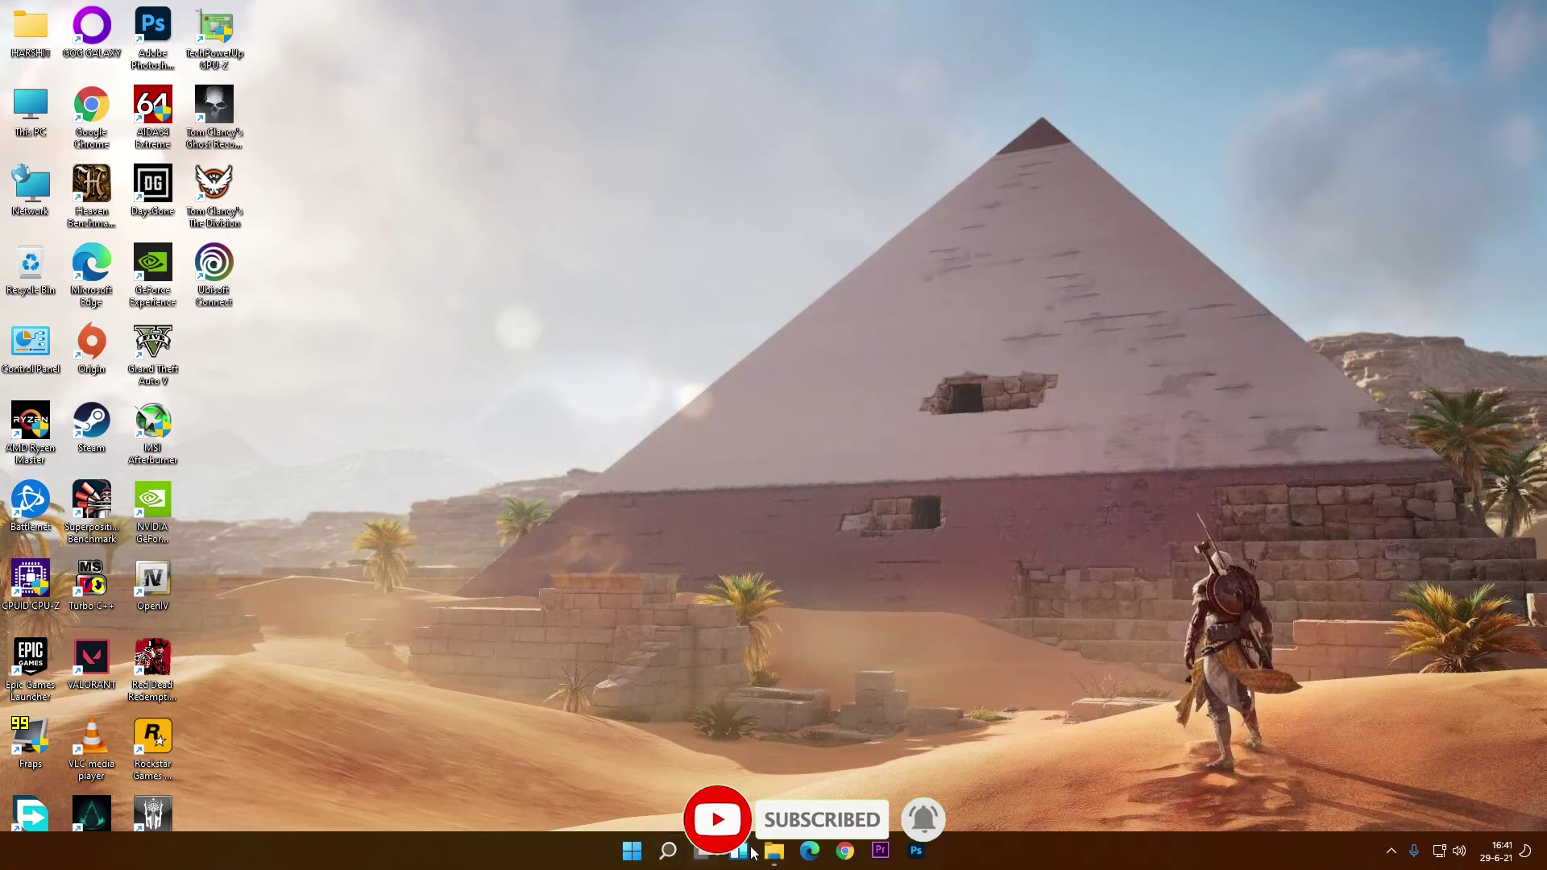
{"action": "left_click", "coordinate": [633, 855]}
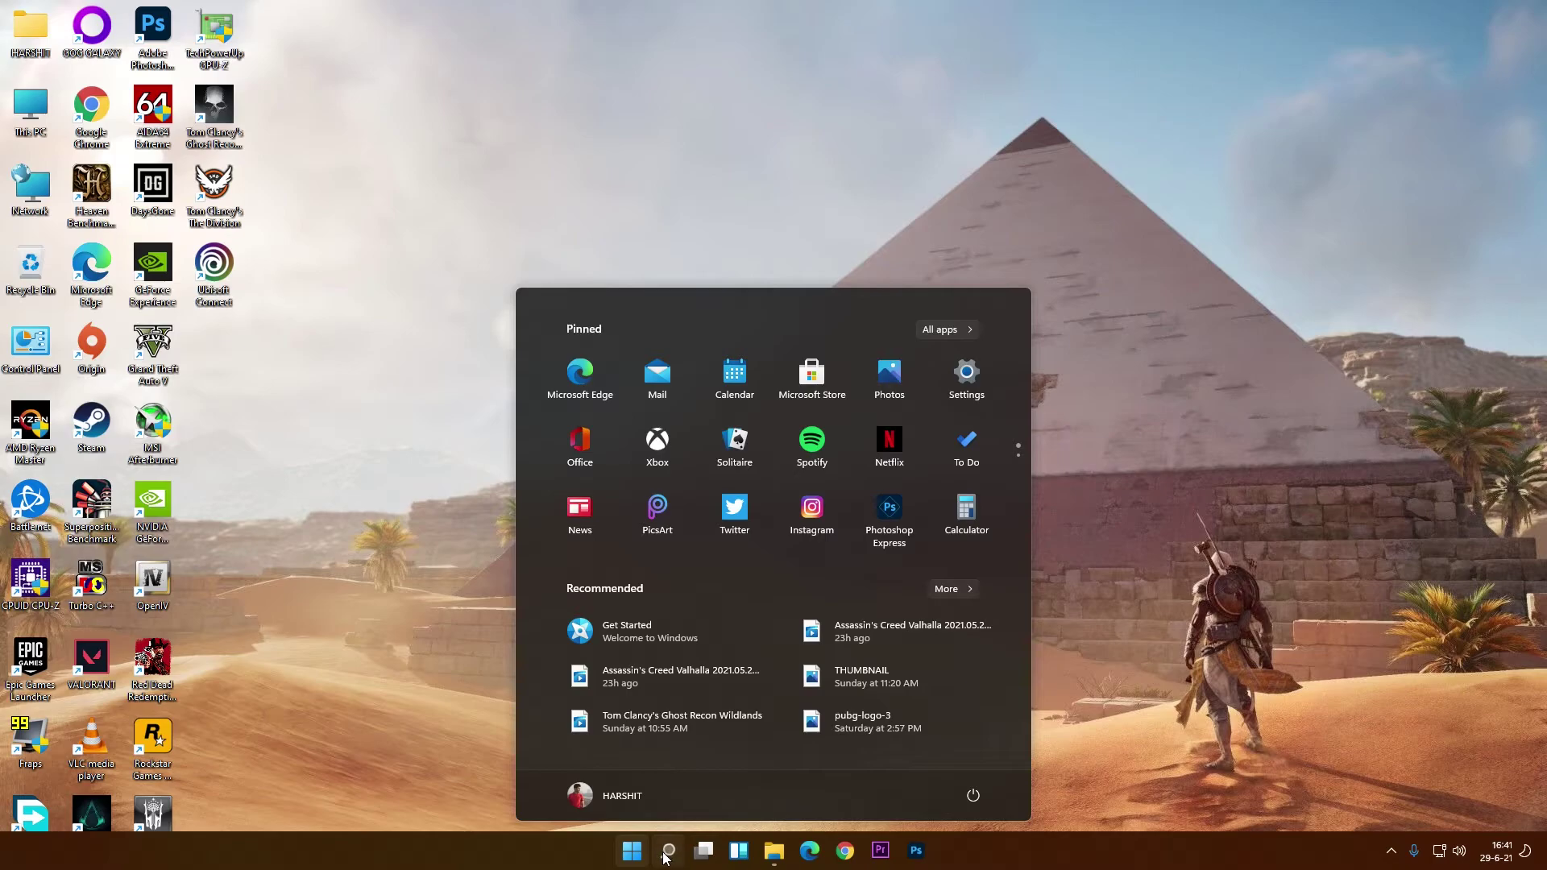
Search Windows for Microsoft Store and open the app
{"action": "left_click", "coordinate": [668, 851]}
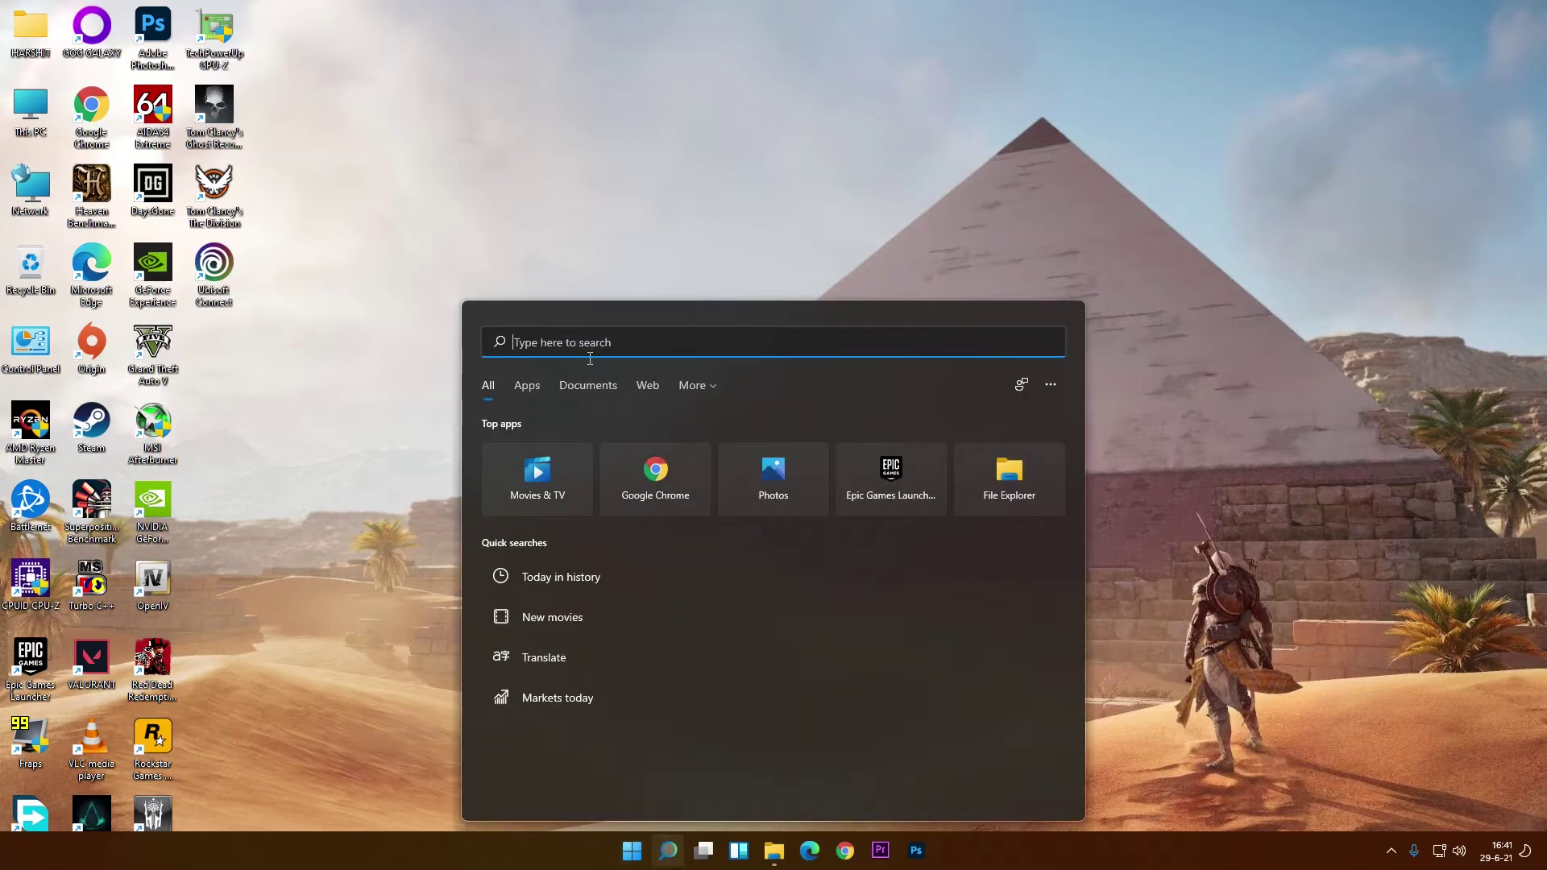
{"action": "type", "text": "microsoft Store"}
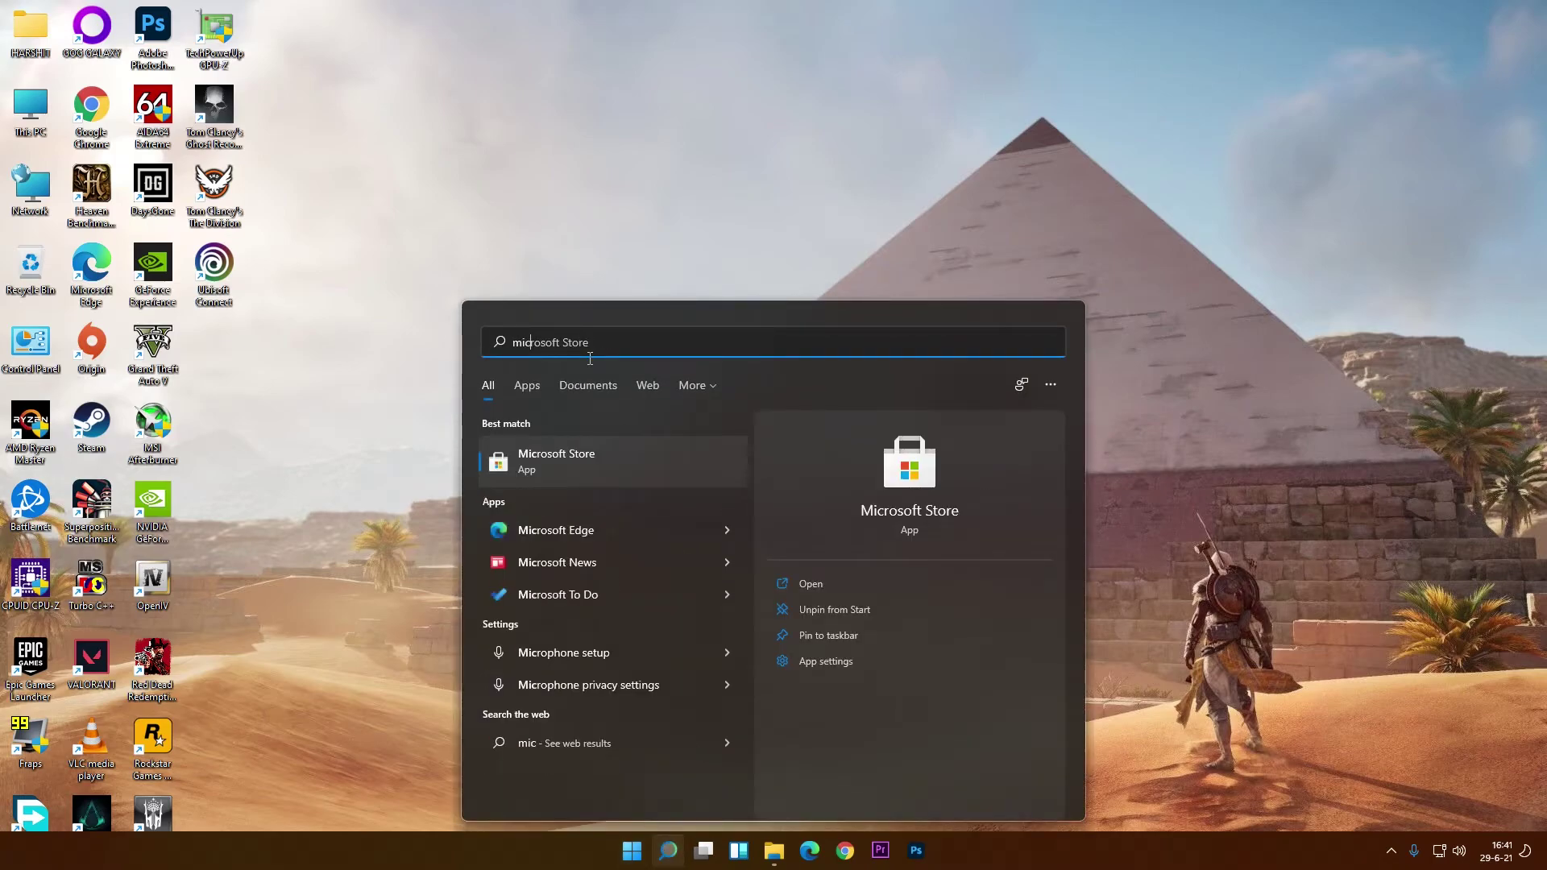
{"action": "left_click", "coordinate": [546, 464]}
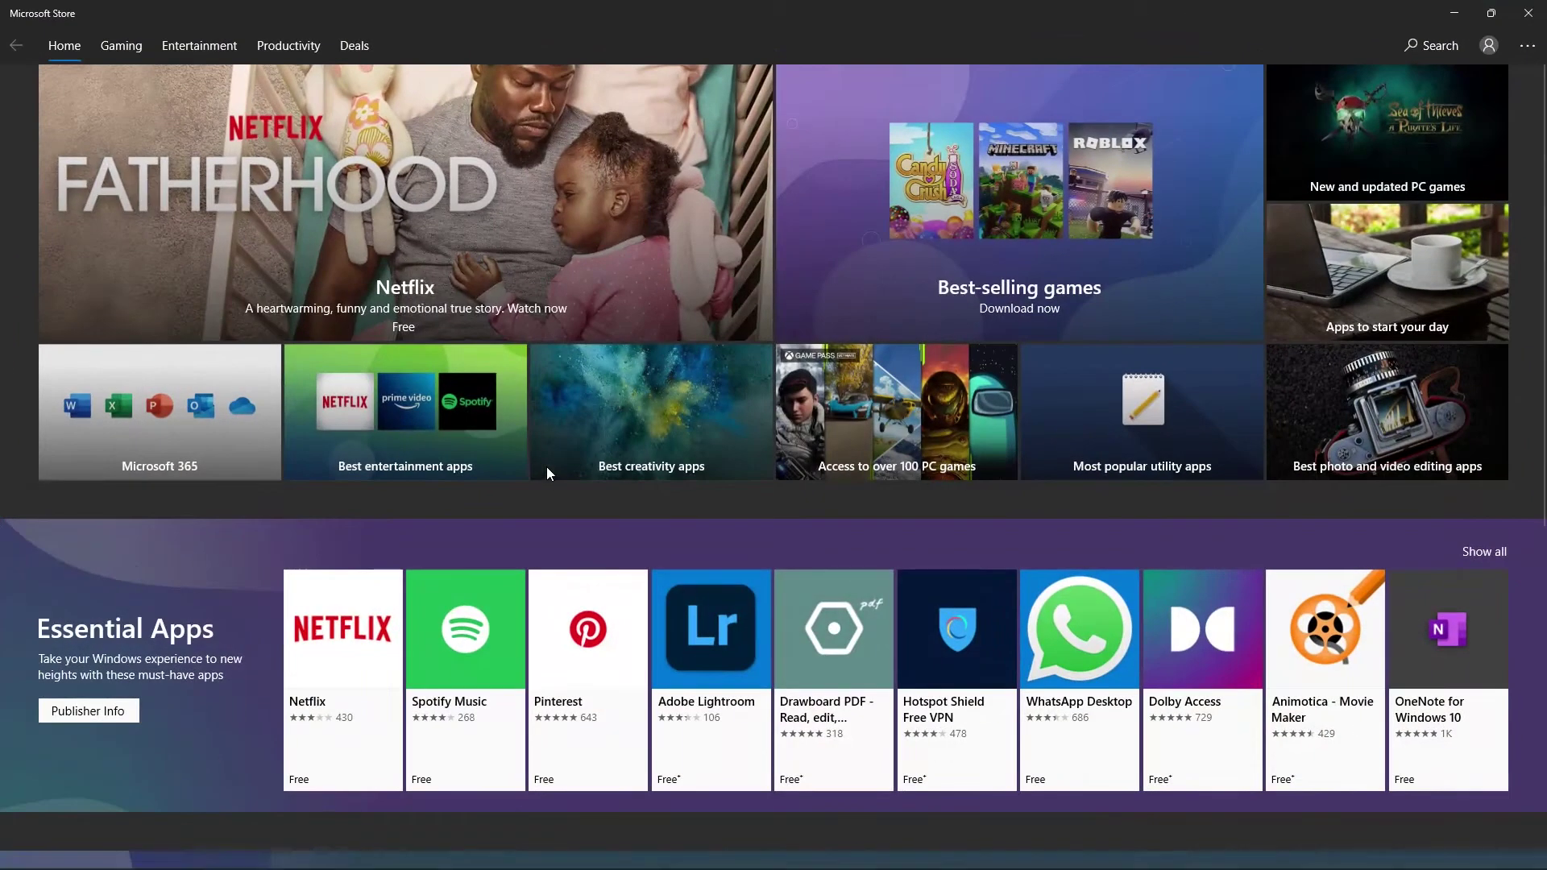
Browse the Microsoft Store home page down to its collections, return to its beginning, and minimize the Store
{"action": "scroll", "coordinate": [989, 386], "scroll_direction": "down", "scroll_amount": 3}
{"action": "scroll", "coordinate": [989, 385], "scroll_direction": "down", "scroll_amount": 3}
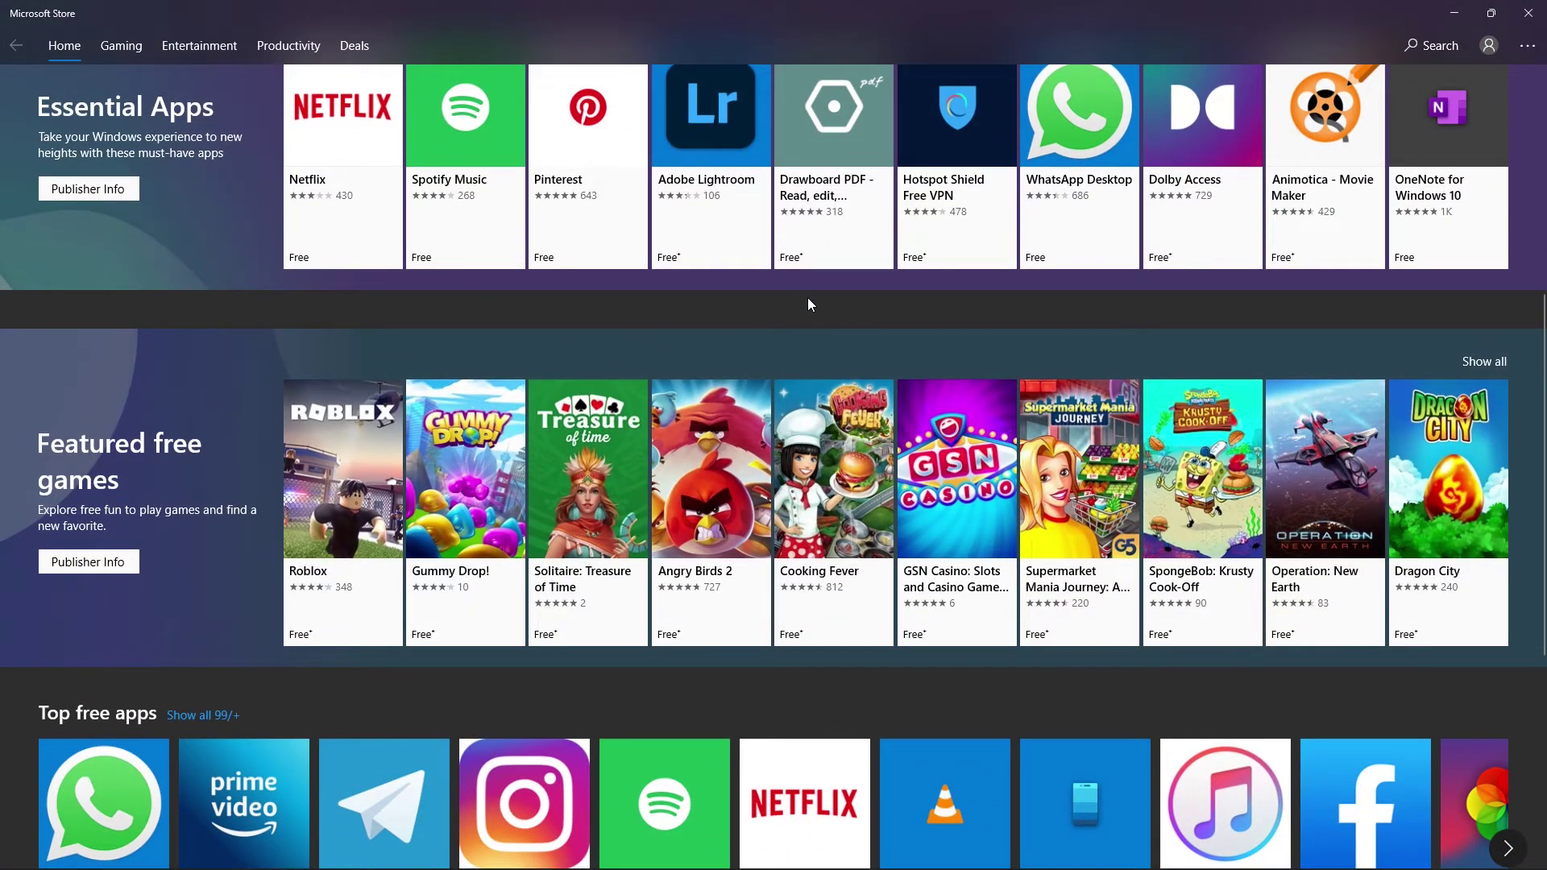
{"action": "scroll", "coordinate": [804, 298], "scroll_direction": "down", "scroll_amount": 8}
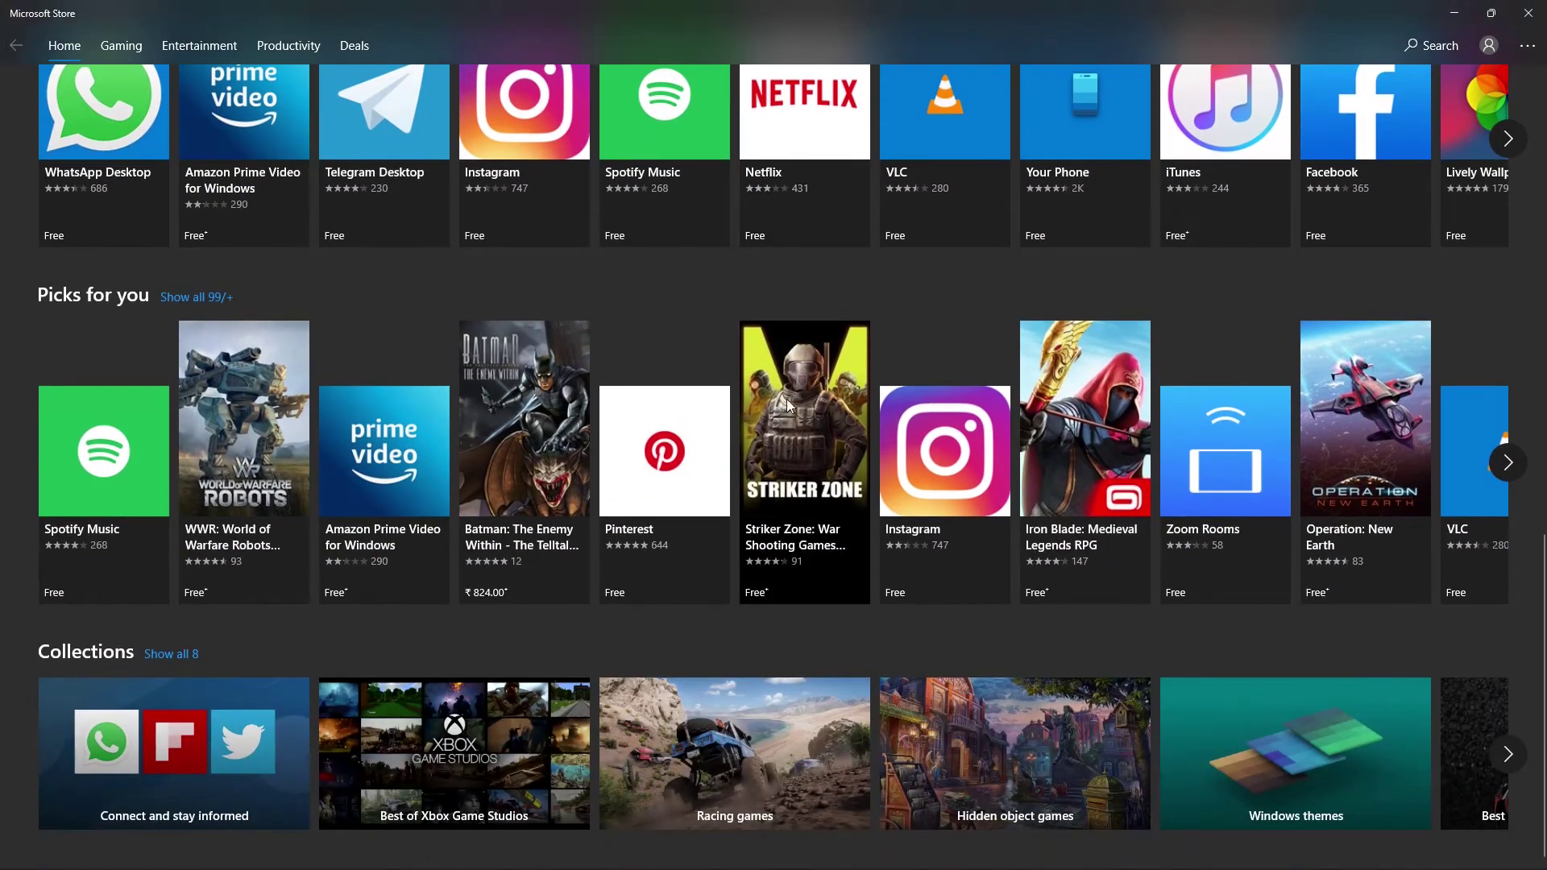
{"action": "scroll", "coordinate": [434, 397], "scroll_direction": "up", "scroll_amount": 15}
{"action": "left_click", "coordinate": [1454, 13]}
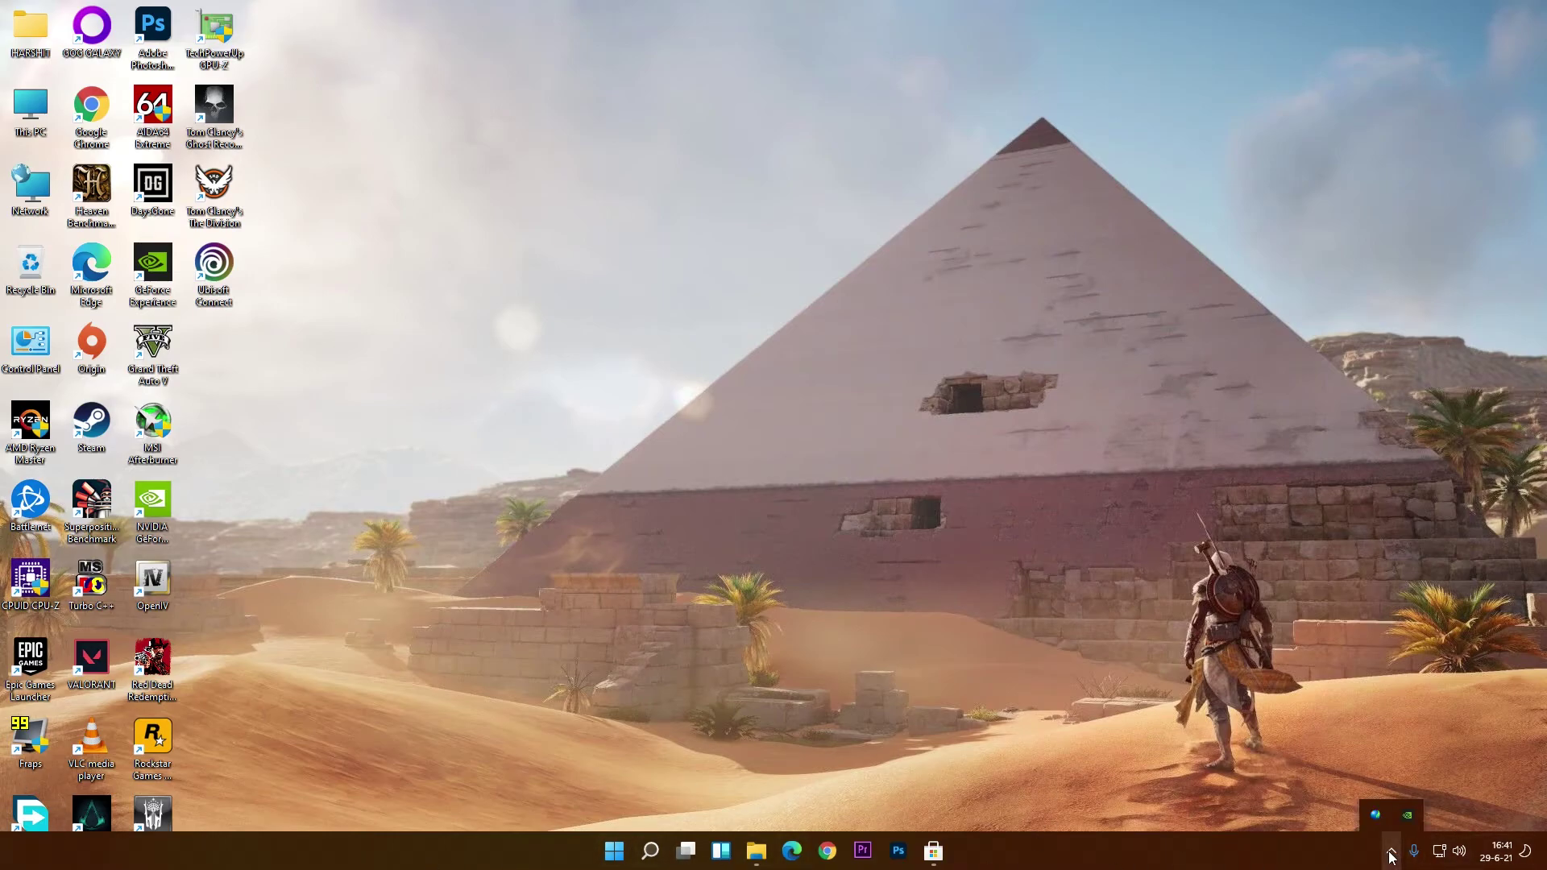
Examine the quick settings for network, sound and focus, and dismiss them
{"action": "left_click", "coordinate": [1447, 861]}
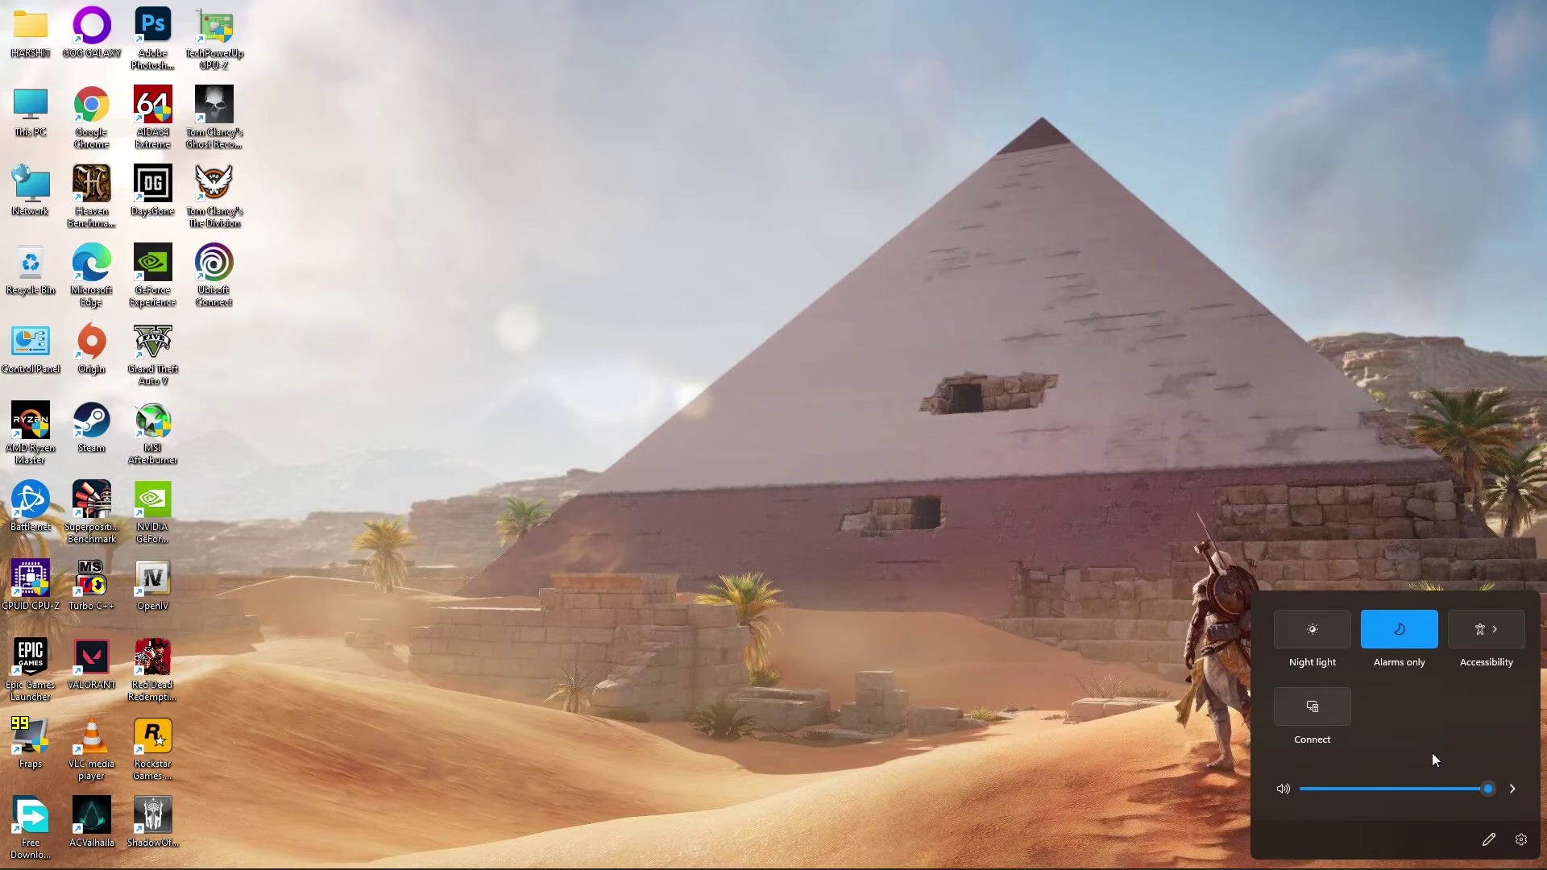
{"action": "left_click", "coordinate": [942, 529]}
Search Windows for "update" and open the Windows Update settings
{"action": "left_click", "coordinate": [651, 852]}
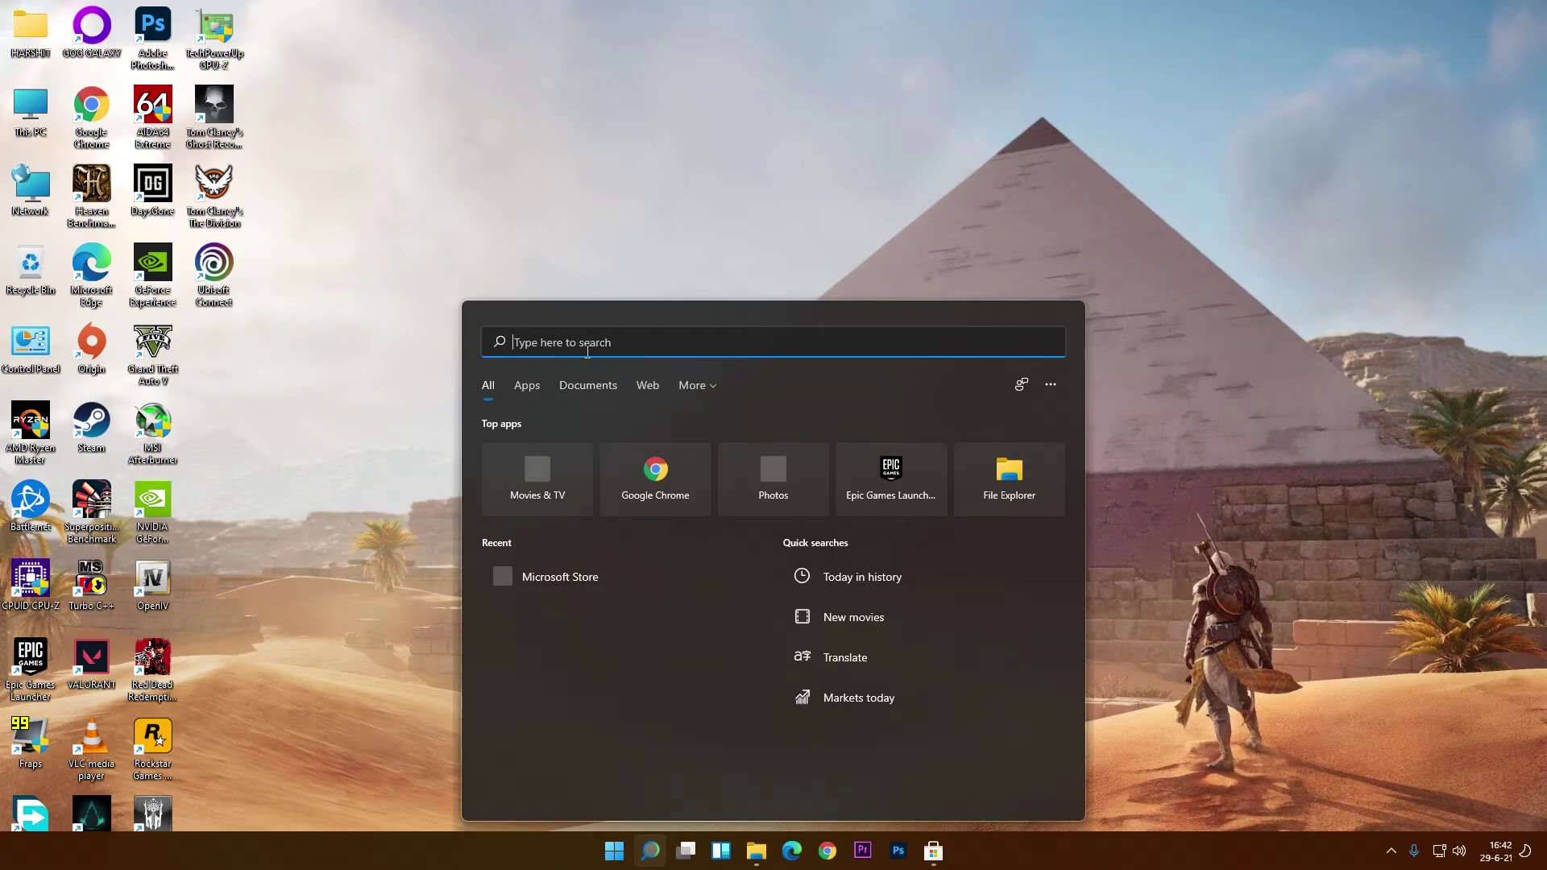
{"action": "type", "text": "update"}
{"action": "left_click", "coordinate": [621, 594]}
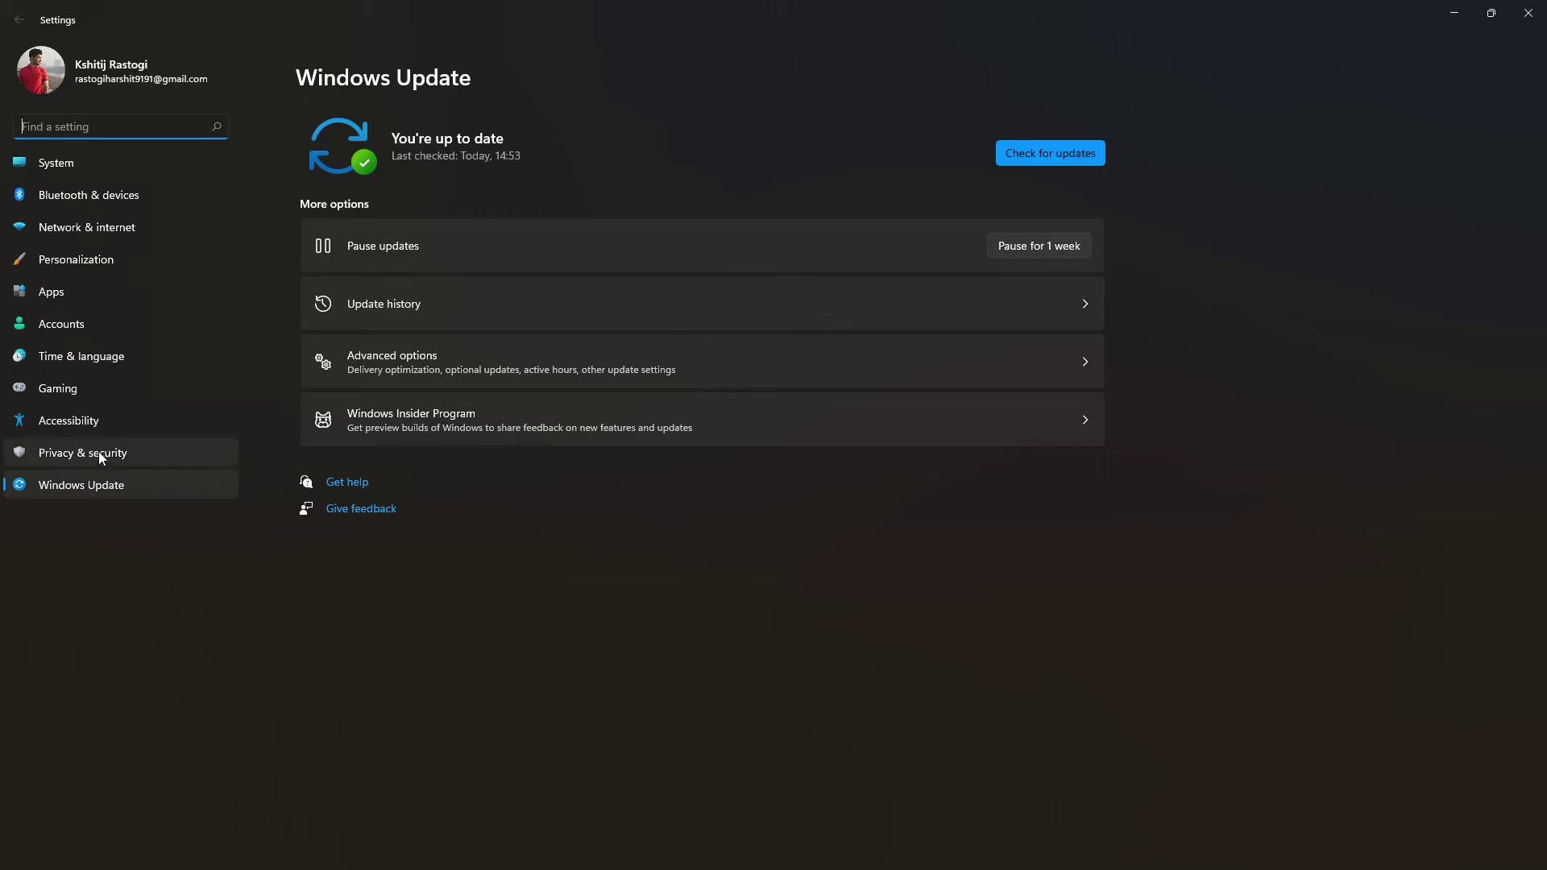
Open the About page of the System settings and review the device and Windows specifications
{"action": "left_click", "coordinate": [61, 166]}
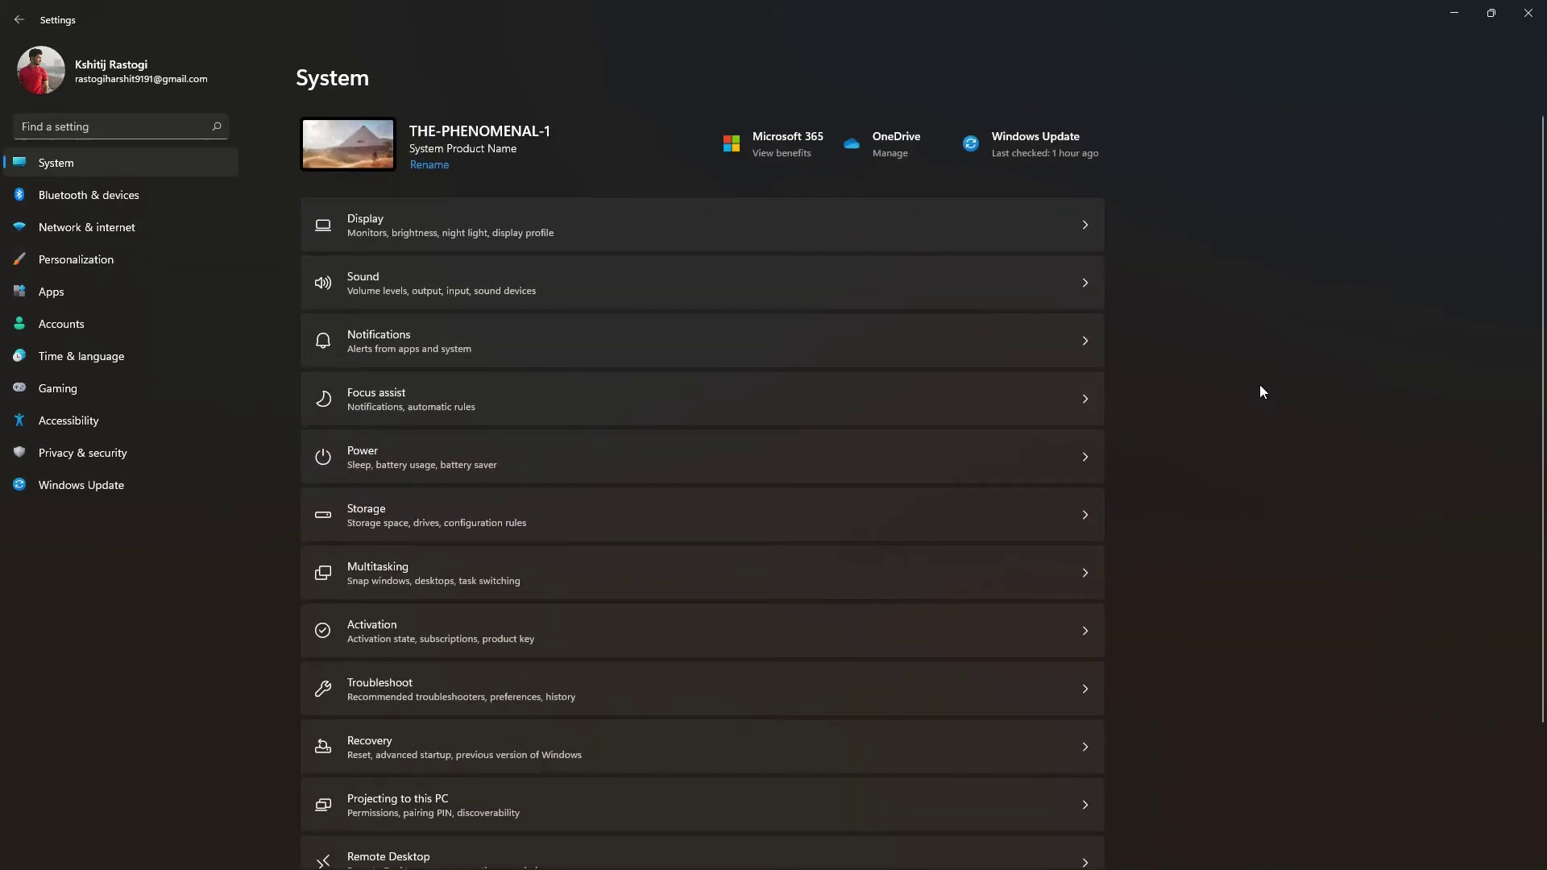
{"action": "scroll", "coordinate": [1259, 387], "scroll_direction": "down", "scroll_amount": 2}
{"action": "left_click", "coordinate": [614, 809]}
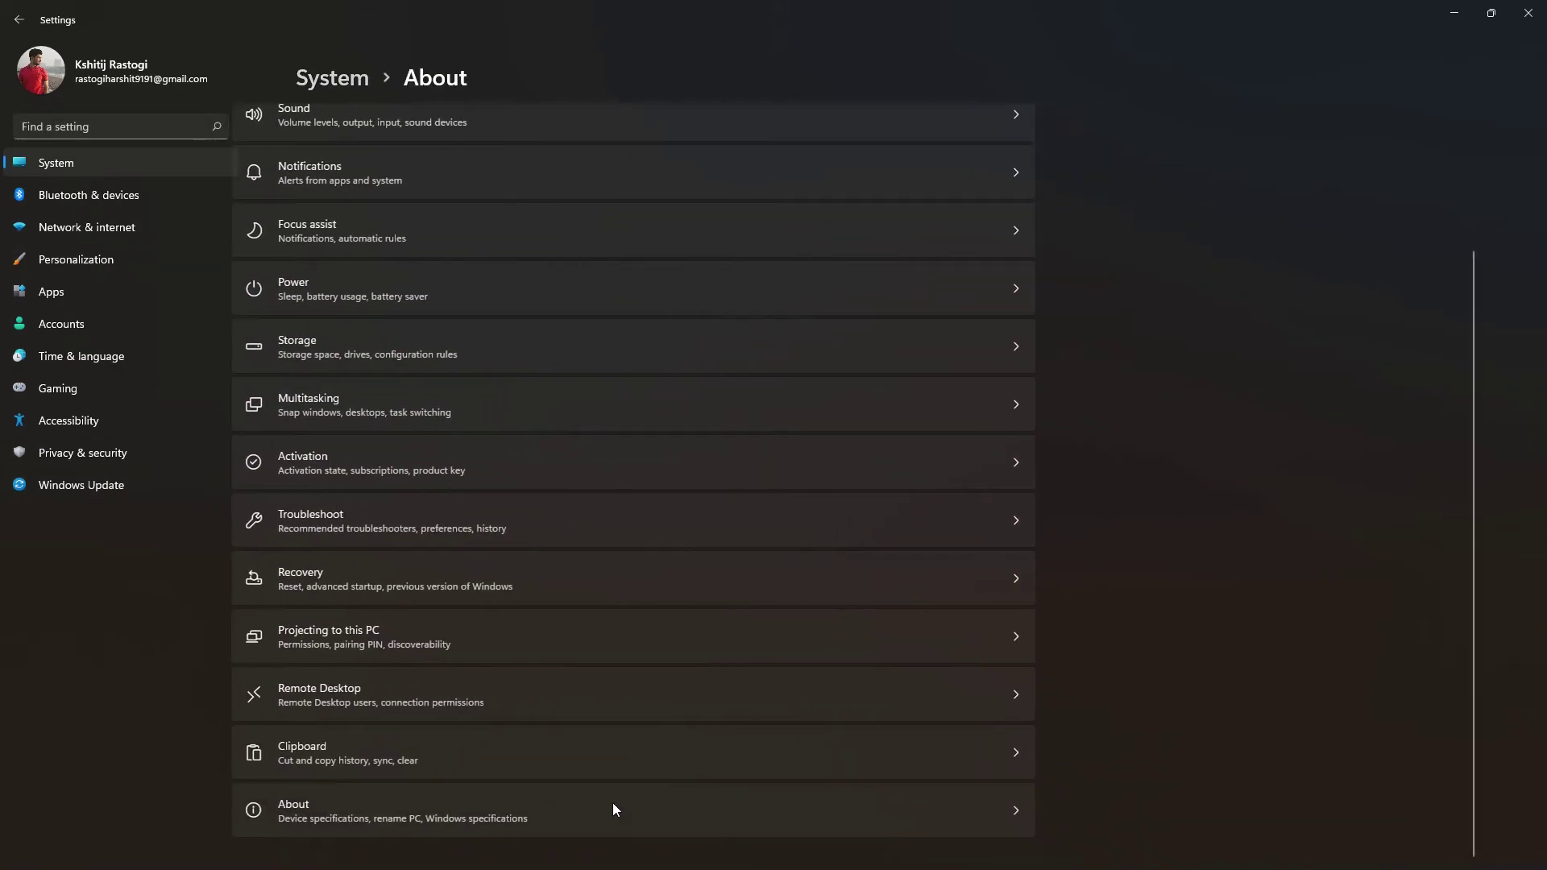
{"action": "scroll", "coordinate": [753, 622], "scroll_direction": "down", "scroll_amount": 2}
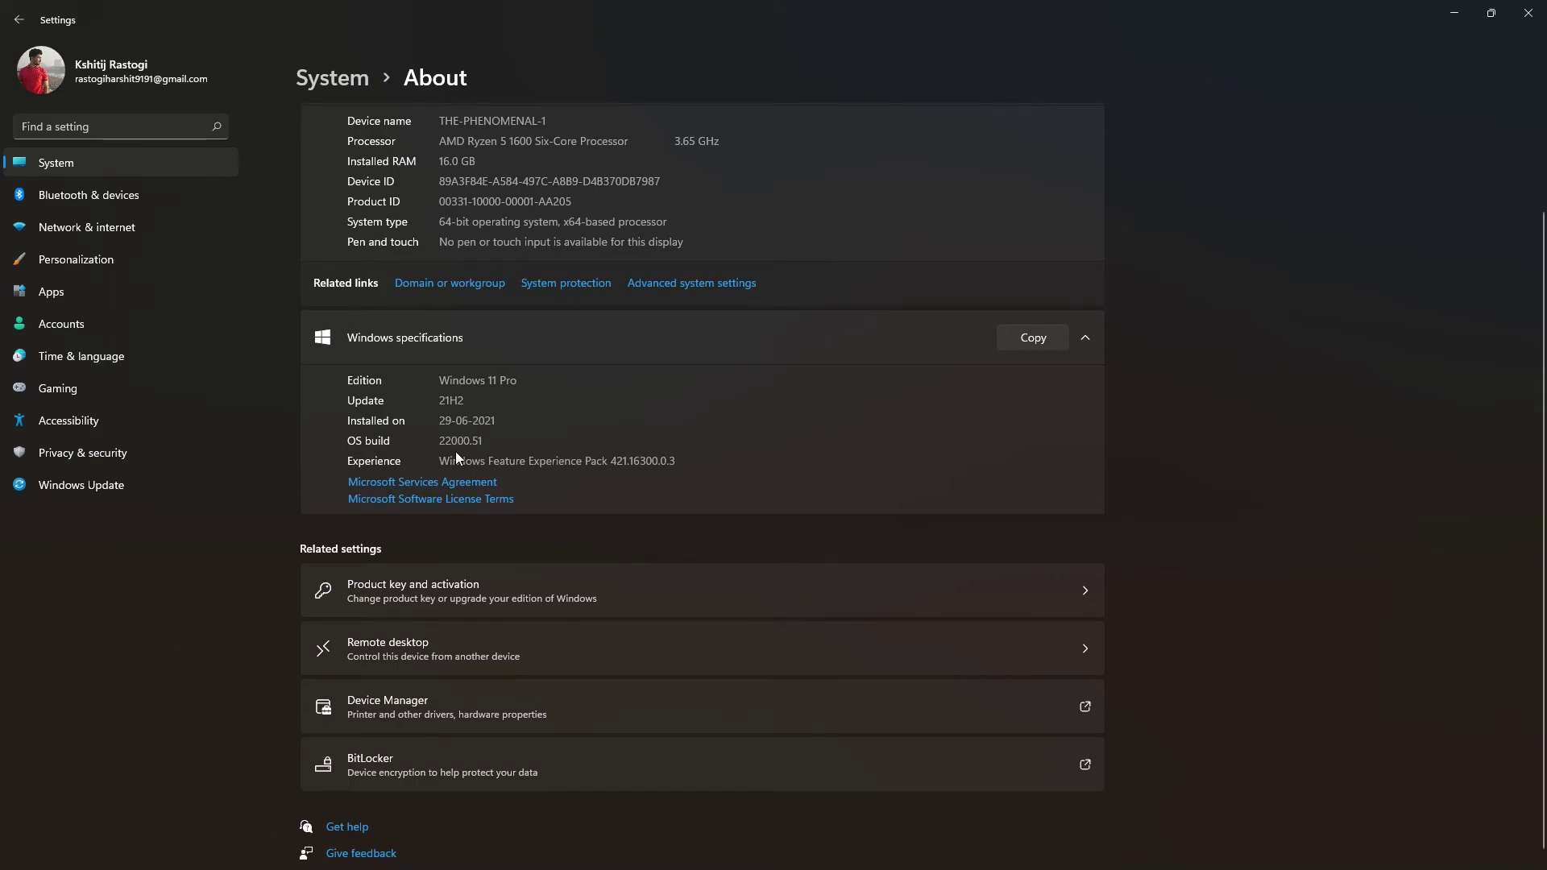
{"action": "scroll", "coordinate": [594, 548], "scroll_direction": "up", "scroll_amount": 2}
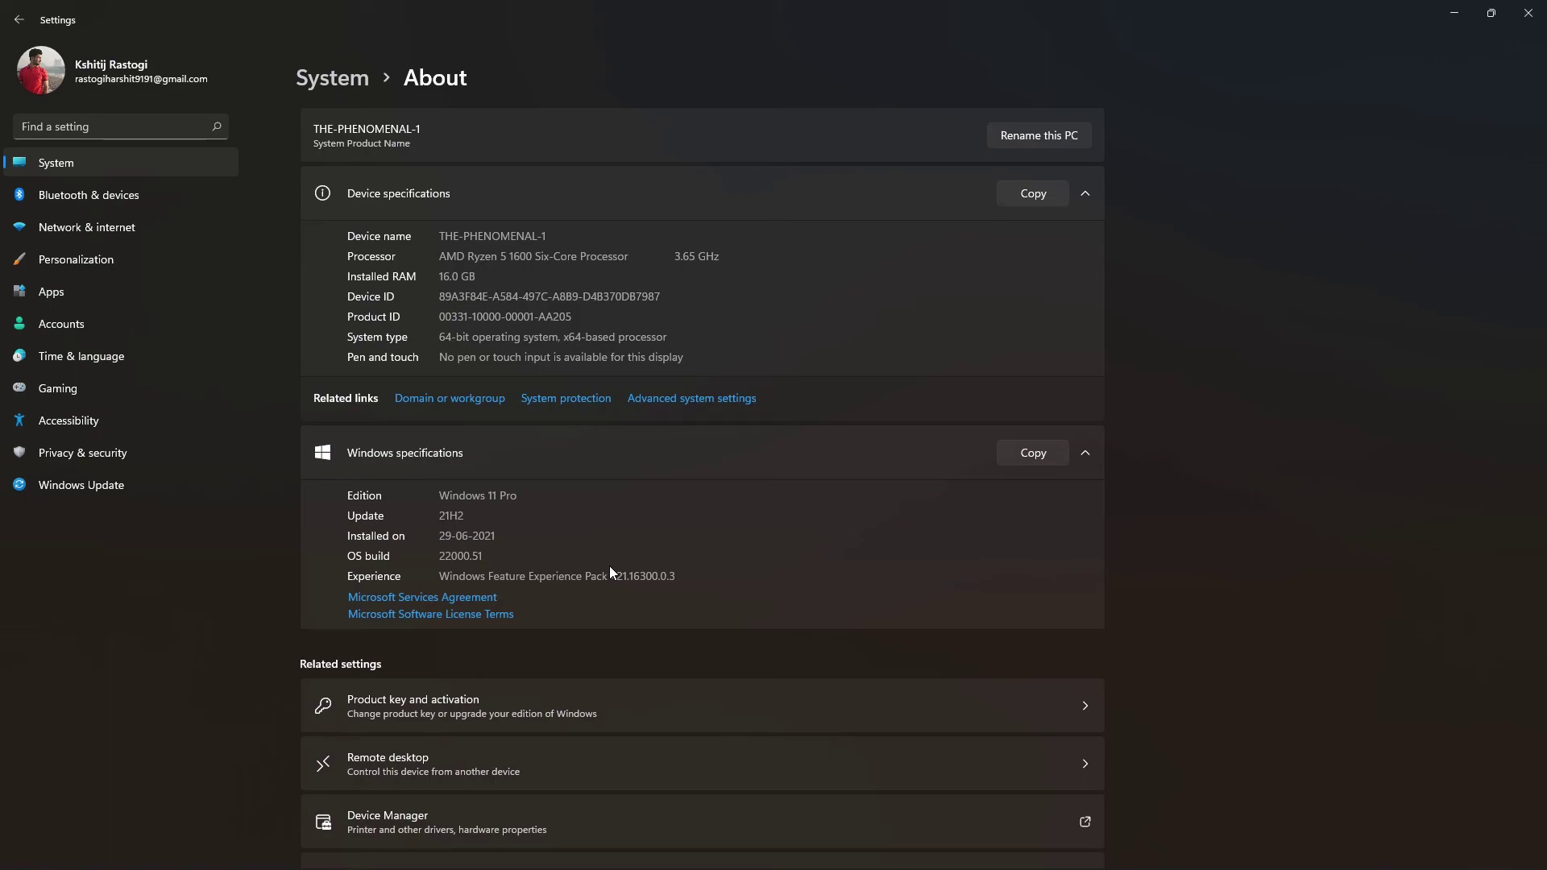
Highlight the Update version in the Windows specifications, clear the selection, and close Settings
{"action": "left_click_drag", "start_coordinate": [445, 516], "coordinate": [537, 505]}
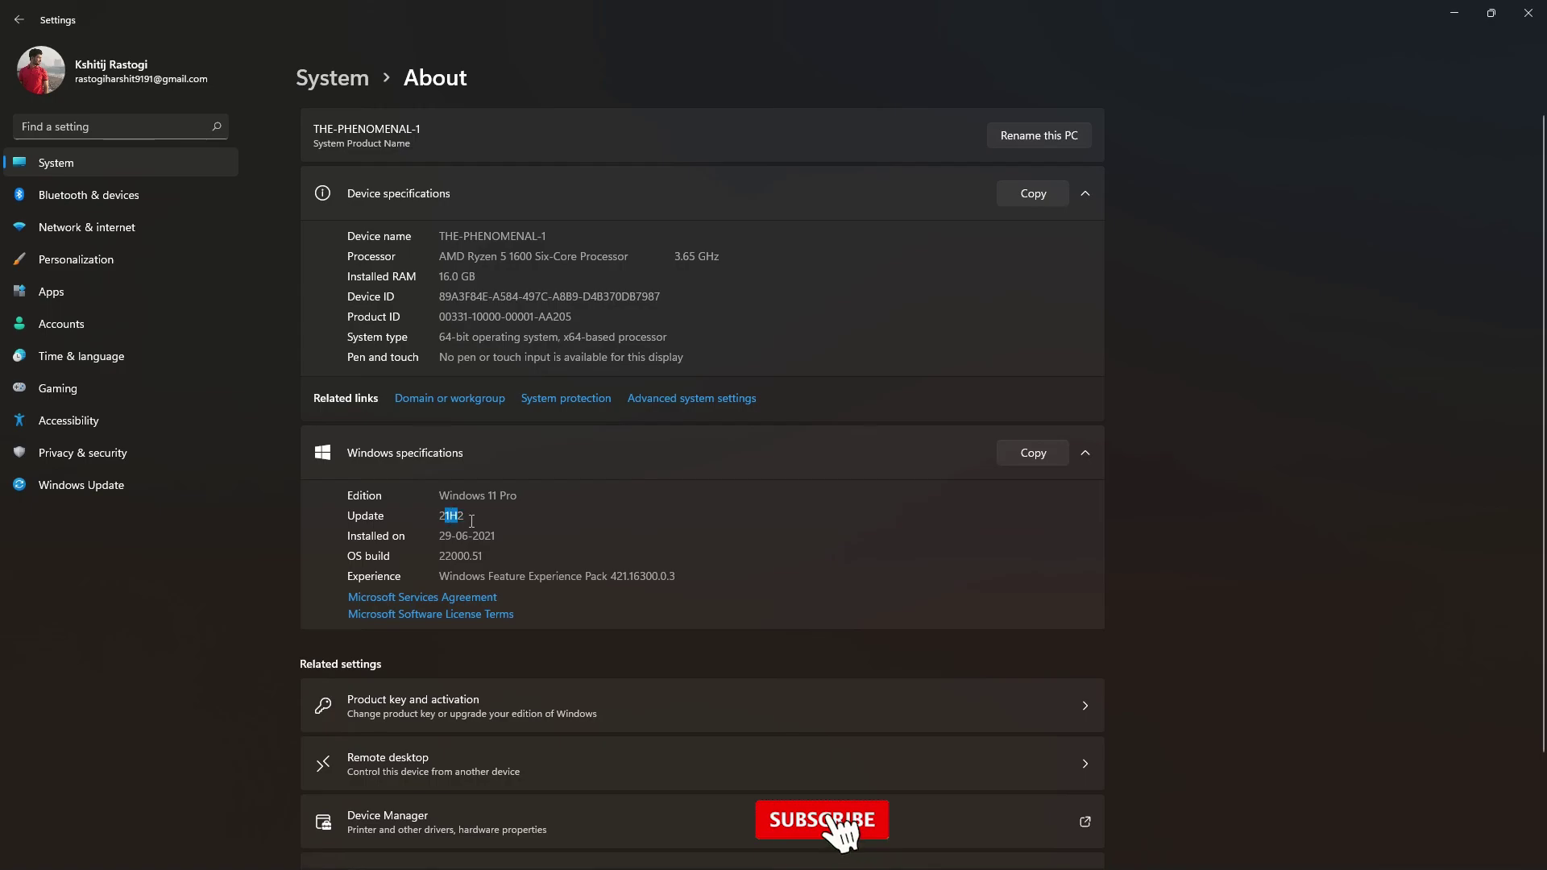
{"action": "left_click", "coordinate": [538, 505]}
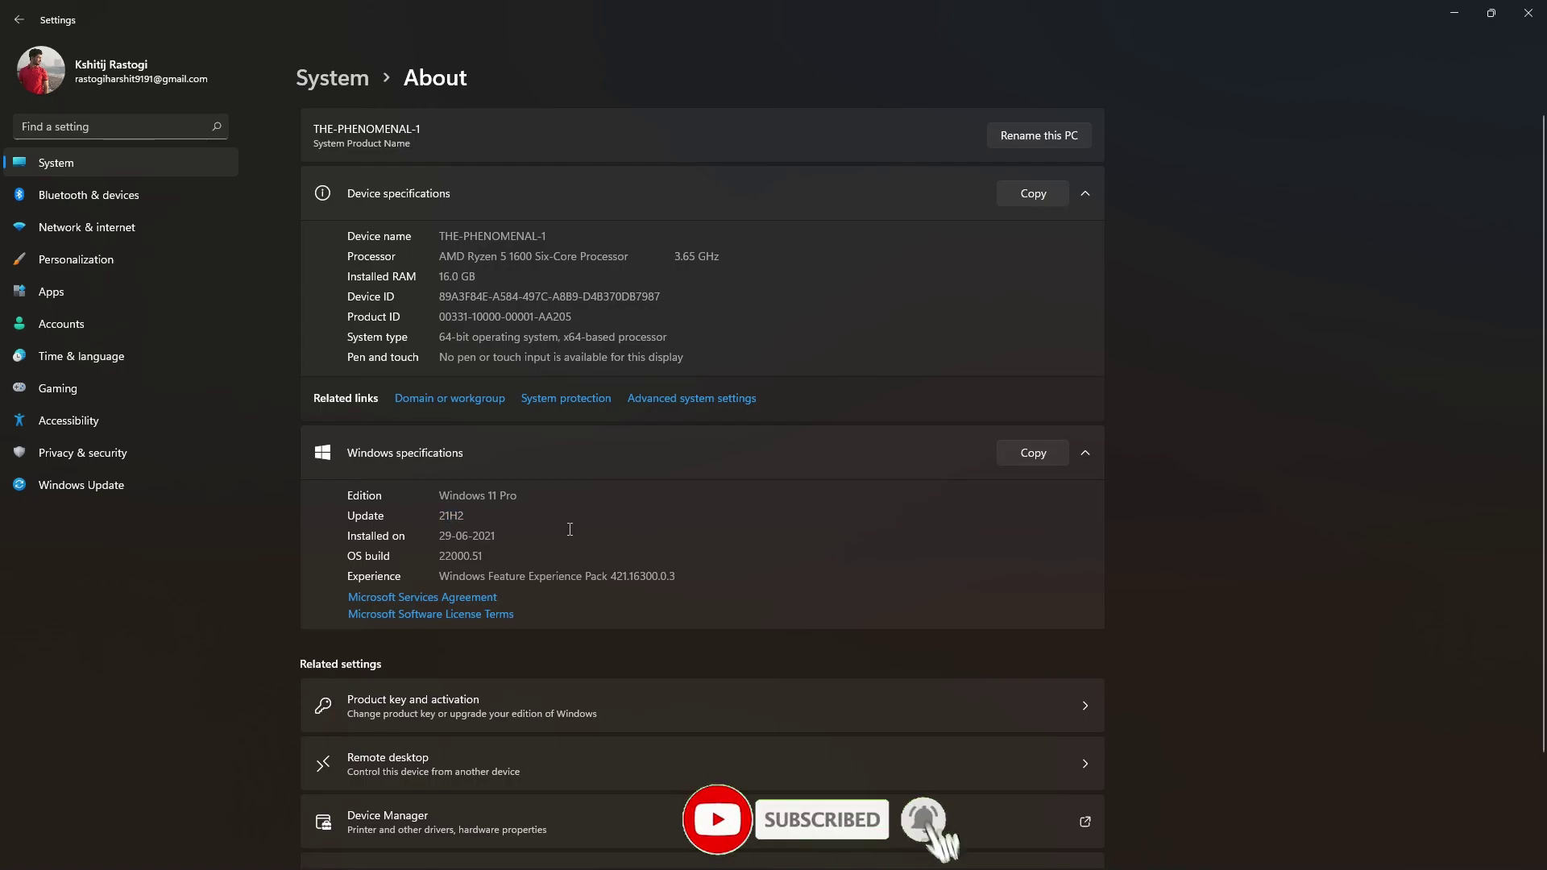
{"action": "left_click", "coordinate": [1529, 13]}
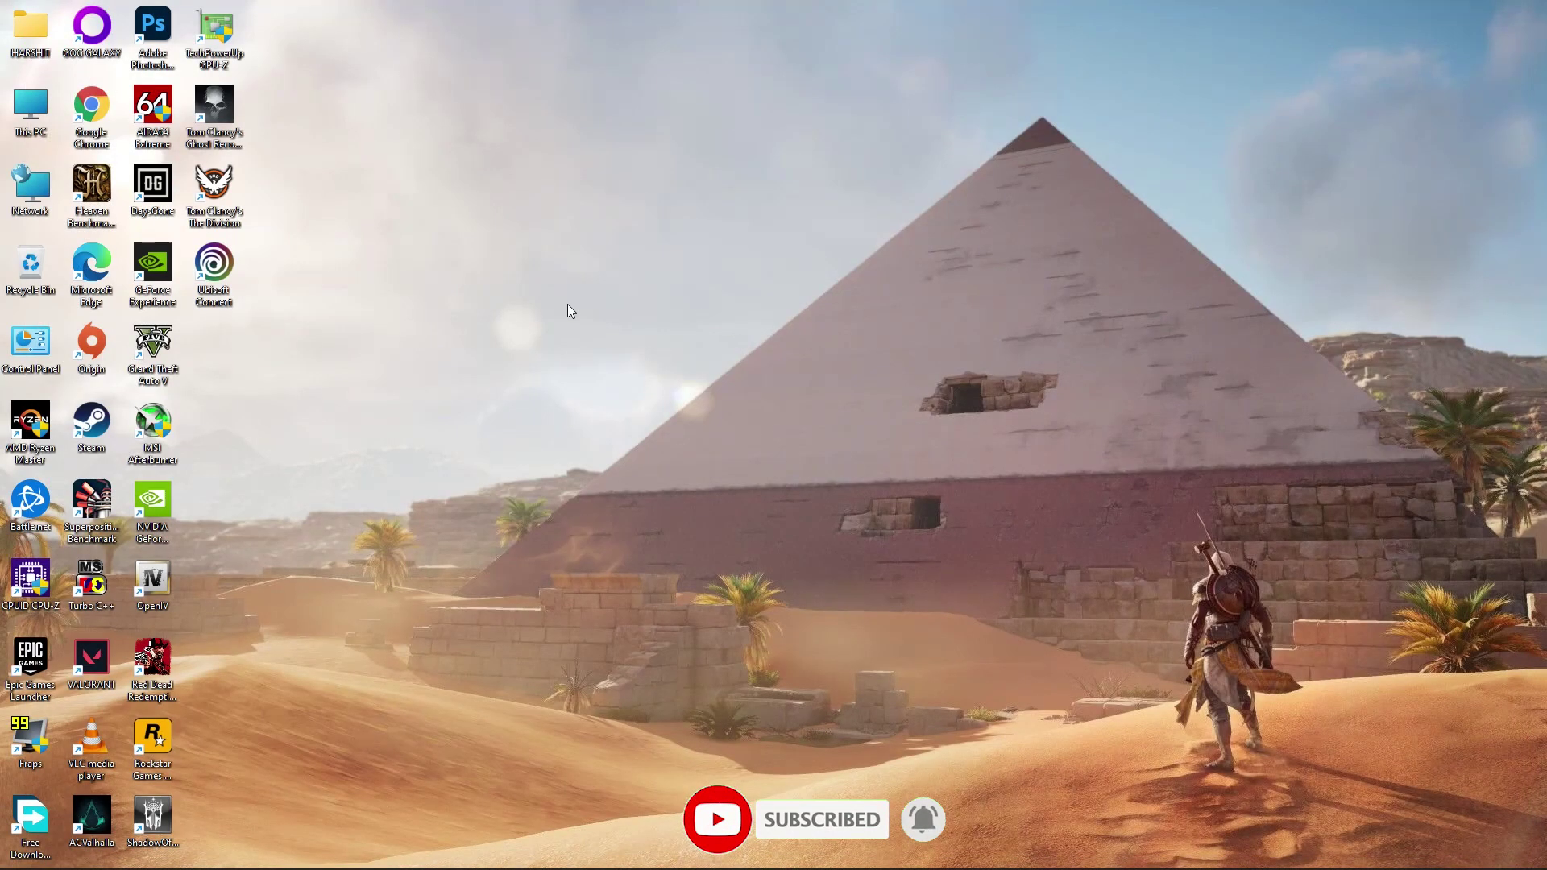